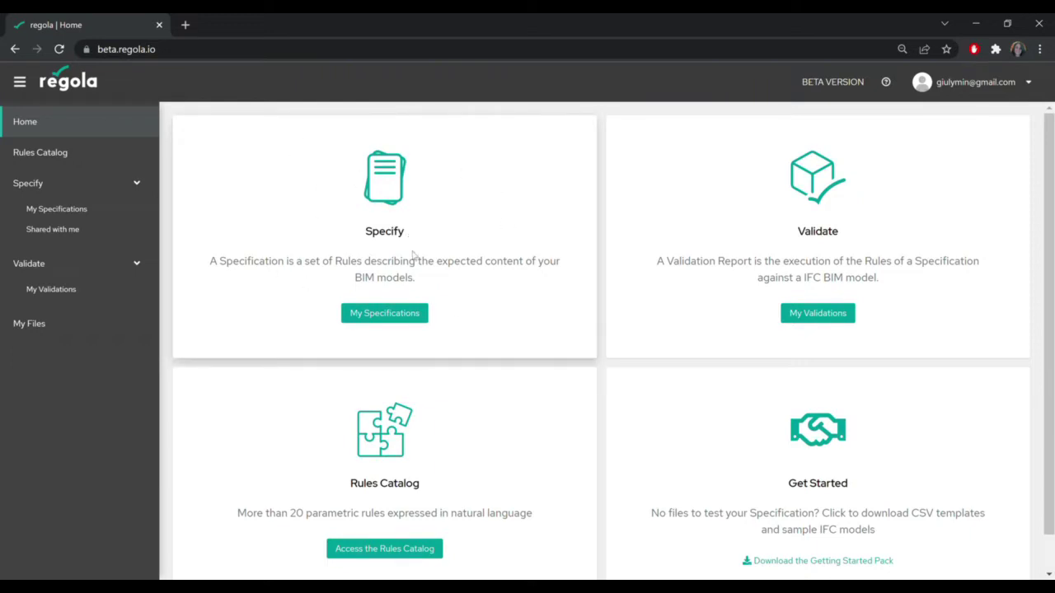
Create a public share link for the railway track model specification and copy it.
left_click(402, 318)
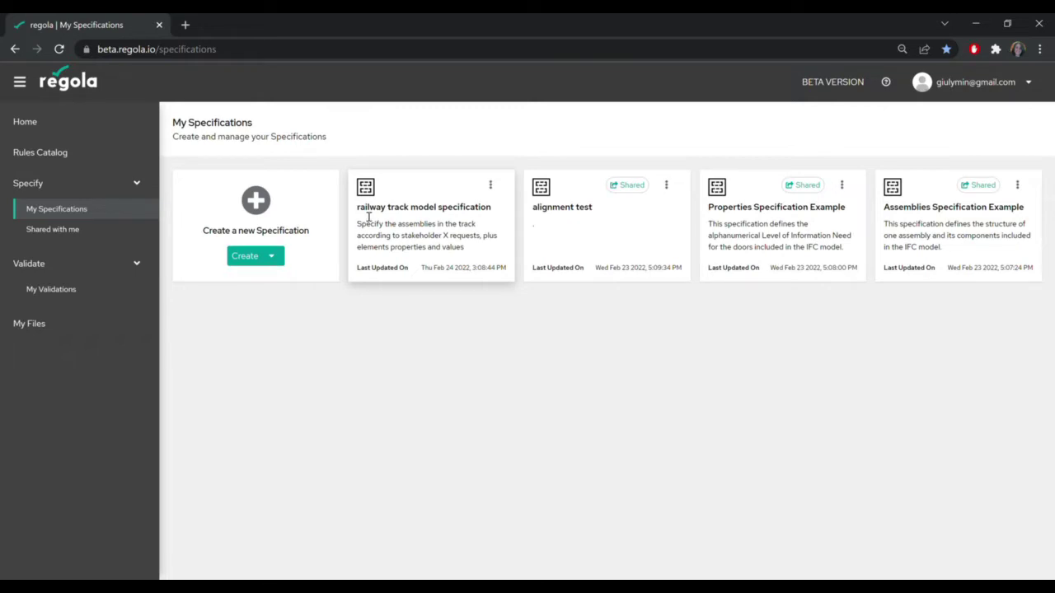
left_click(490, 185)
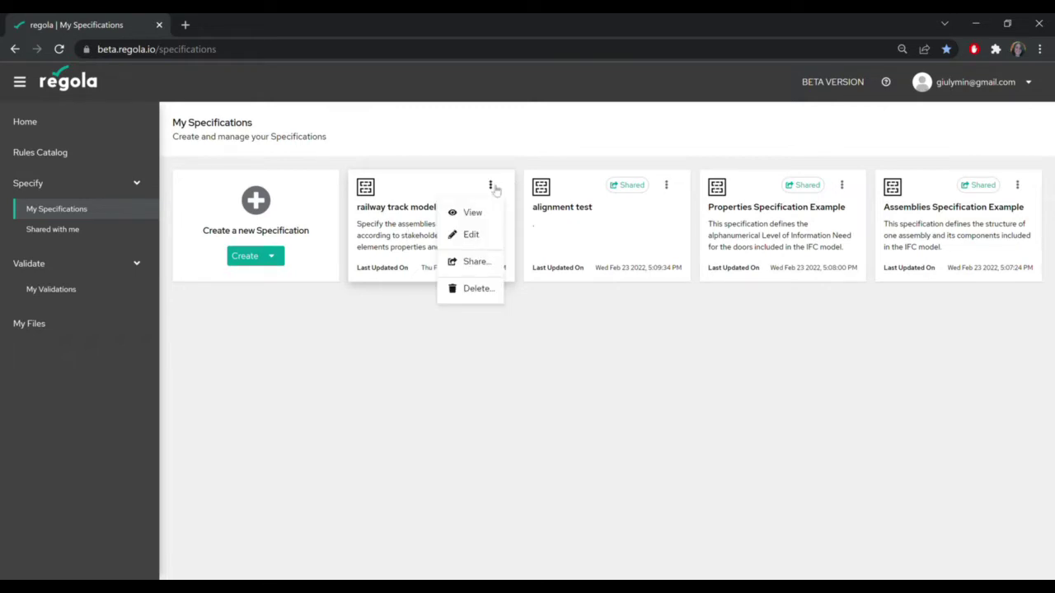
left_click(472, 264)
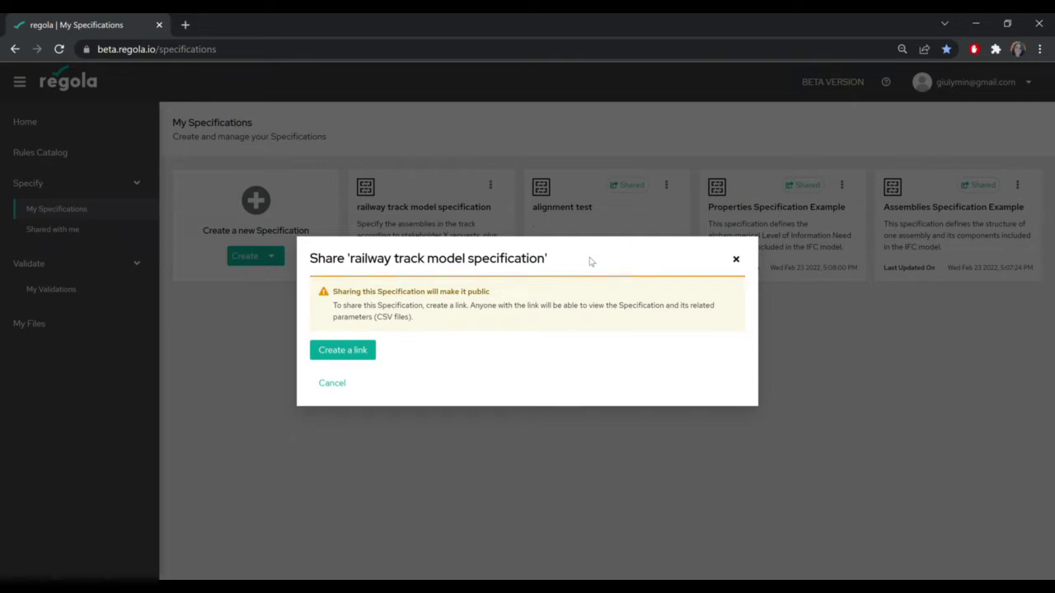
left_click(343, 354)
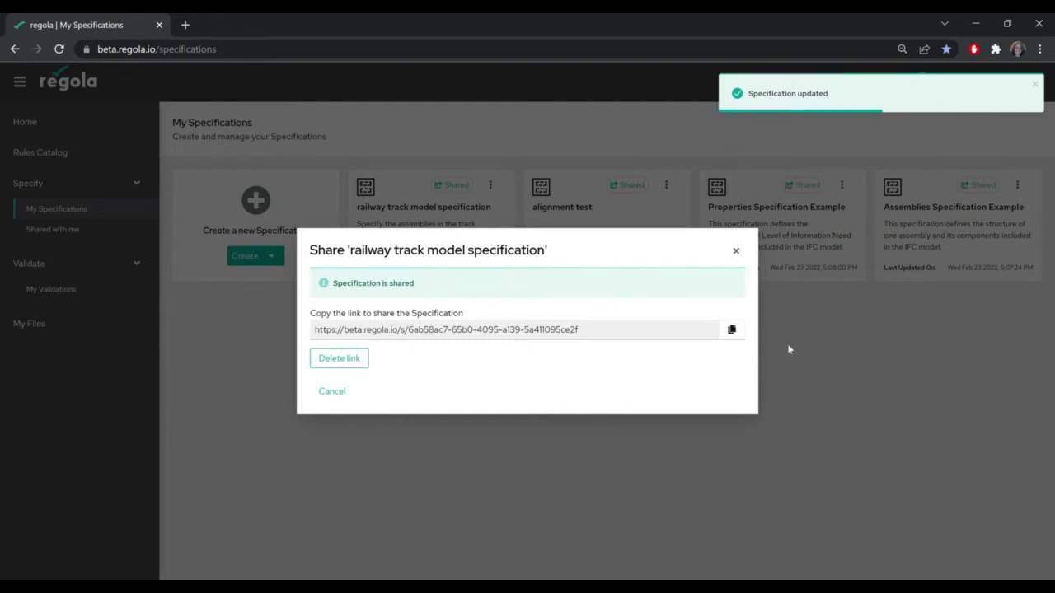
left_click(739, 336)
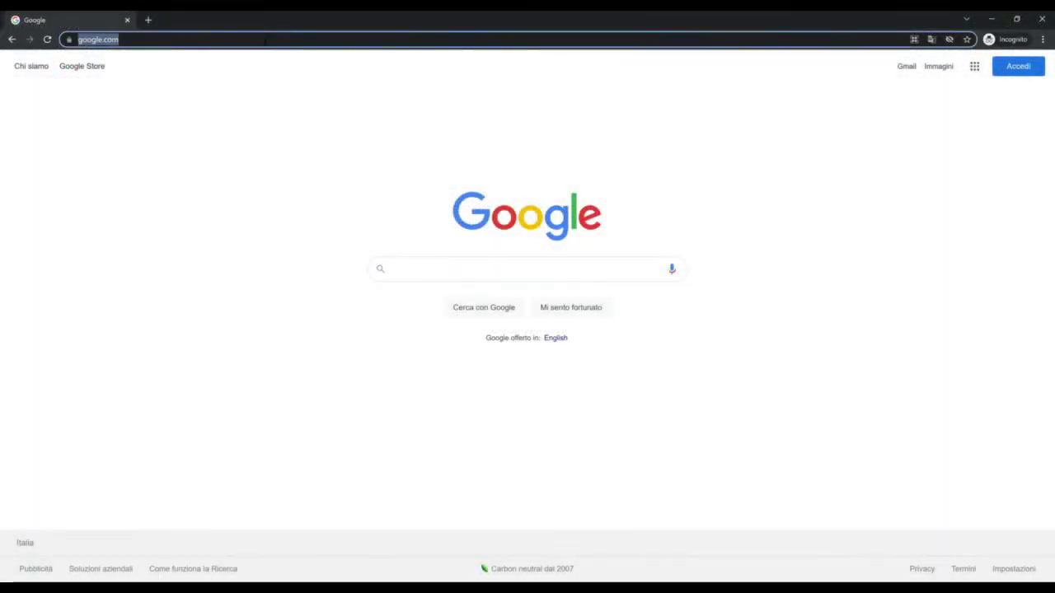
Open the copied share link in the incognito browser window and look through the shared specification's list of rules.
key("ctrl+v")
key("Return")
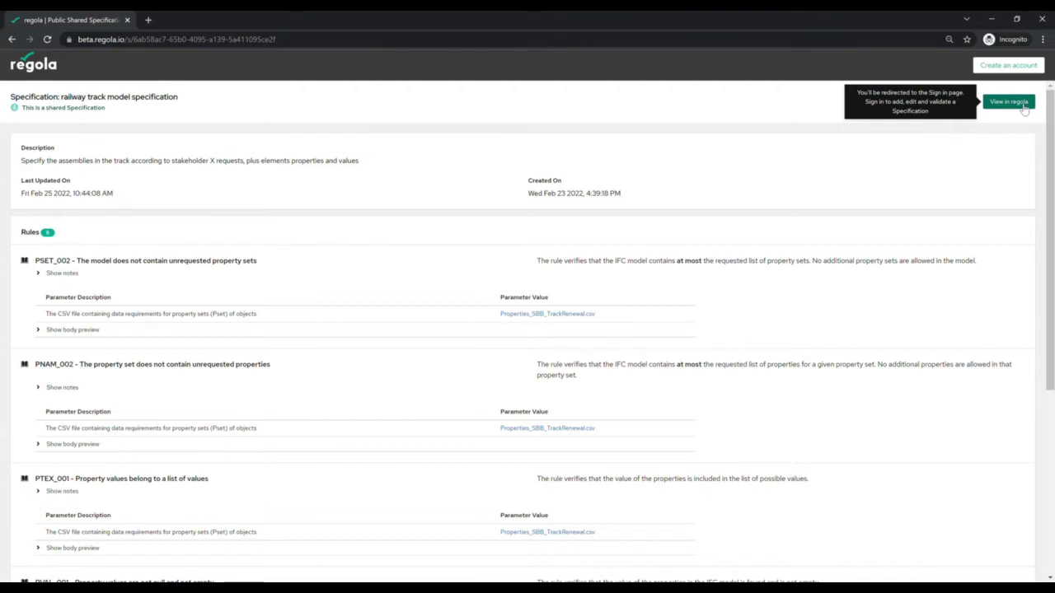
left_click_drag(61, 99, 185, 100)
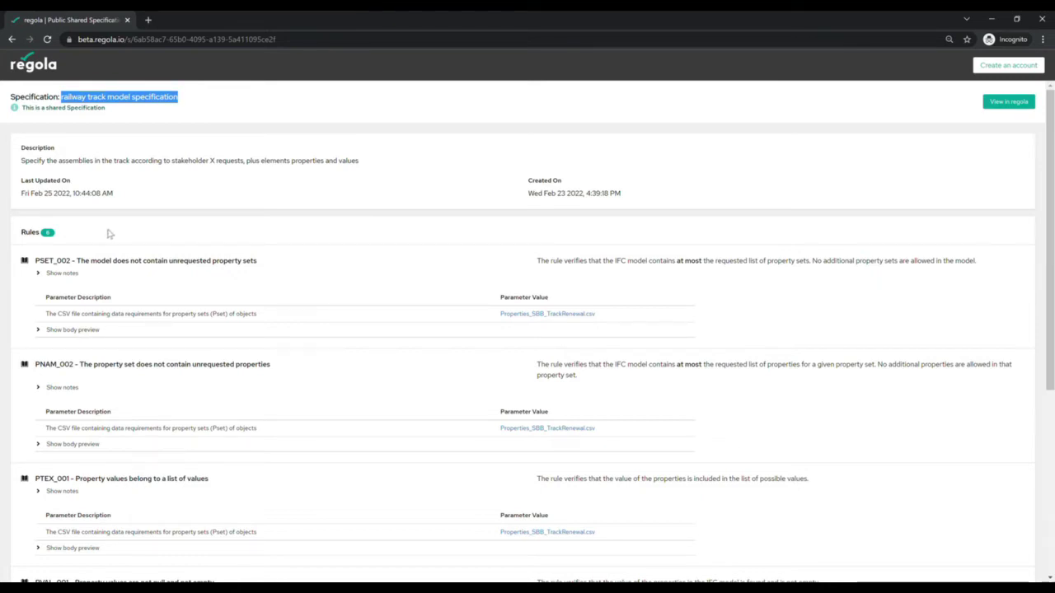
scroll(110, 243, "down", 3)
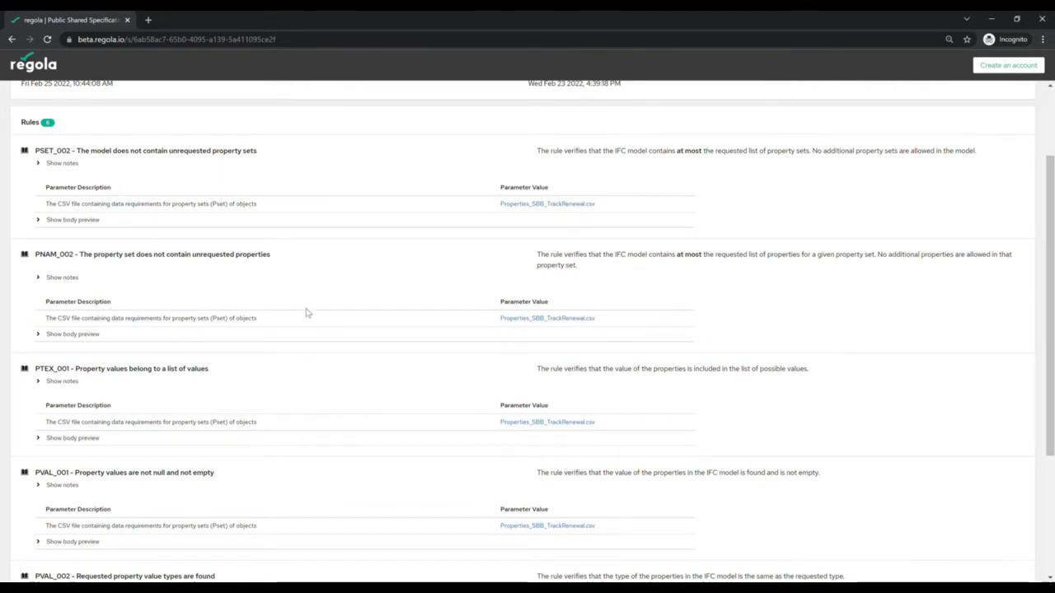
scroll(311, 320, "down", 5)
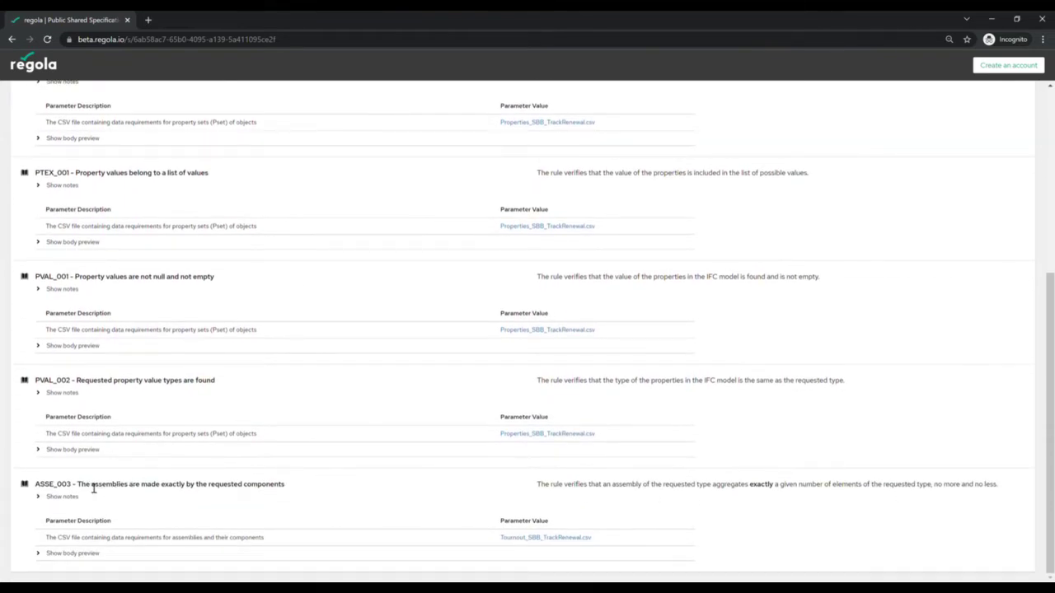
scroll(313, 483, "up", 8)
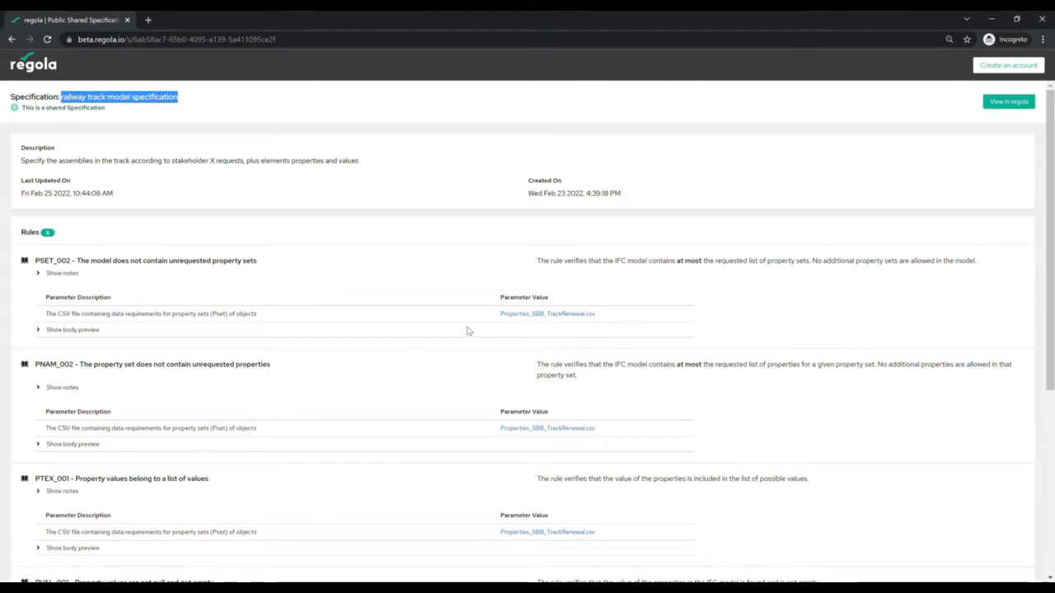
Examine the Properties_SBB_TrackRenewal.csv parameter of rule PSET_002, checking the property sets and properties of the sleeper and check rail rows.
left_click_drag(46, 298, 124, 299)
left_click(498, 301)
left_click_drag(499, 301, 581, 296)
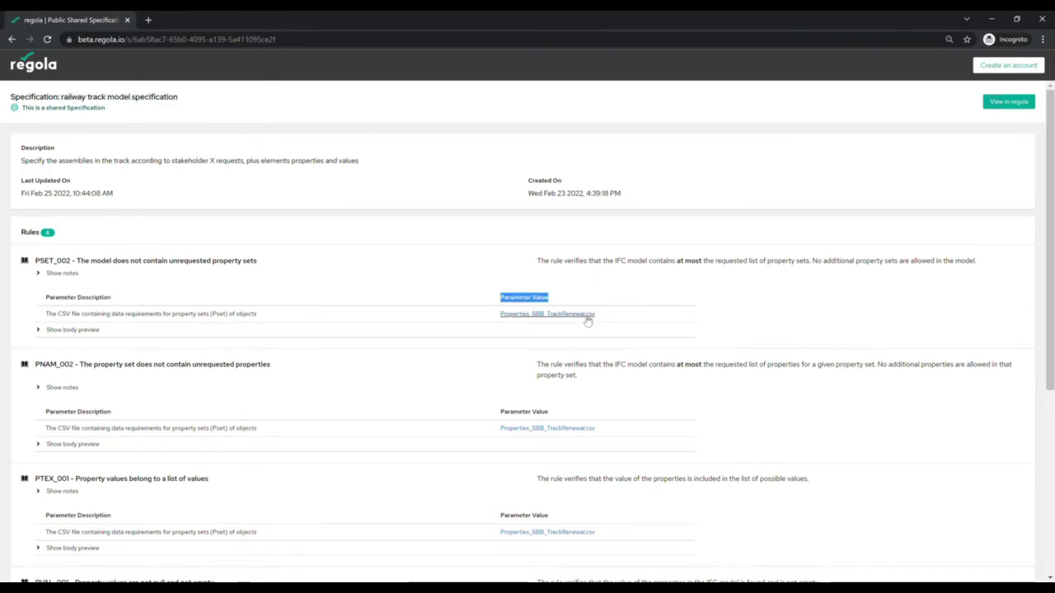
mouse_move(588, 320)
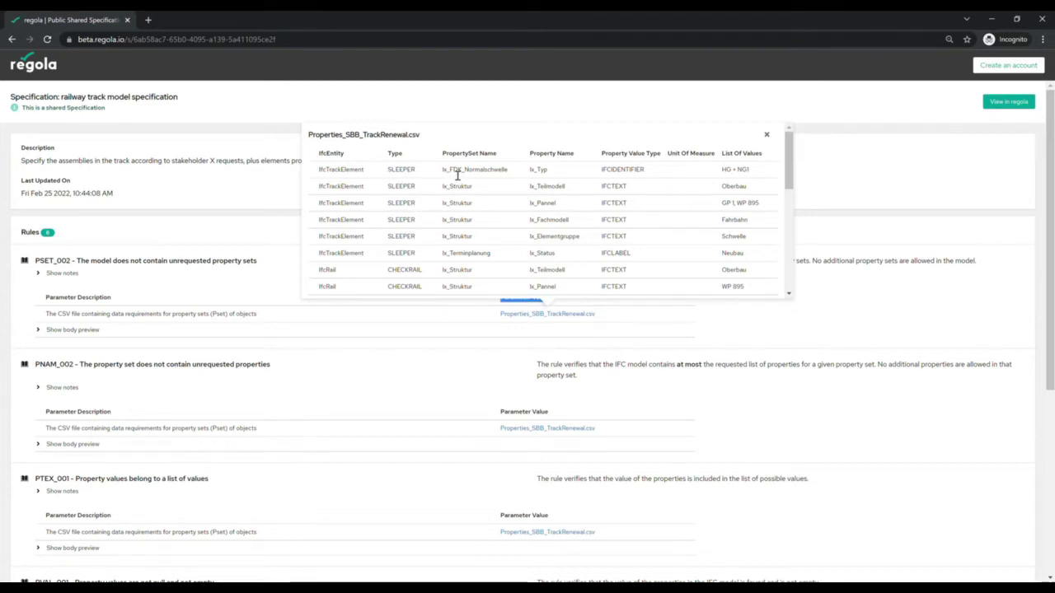
left_click_drag(458, 174, 476, 243)
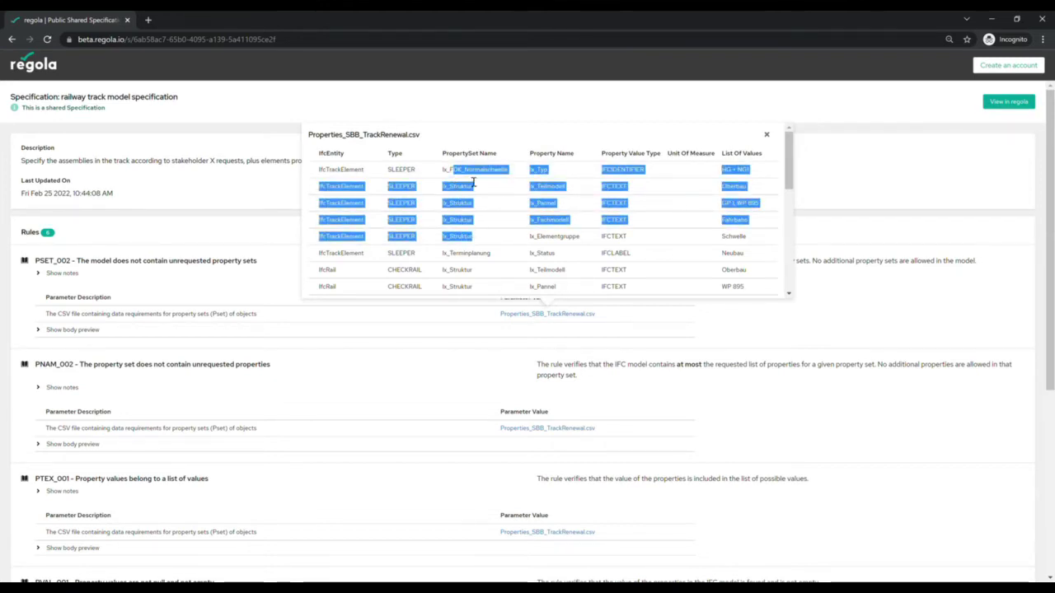
left_click(537, 193)
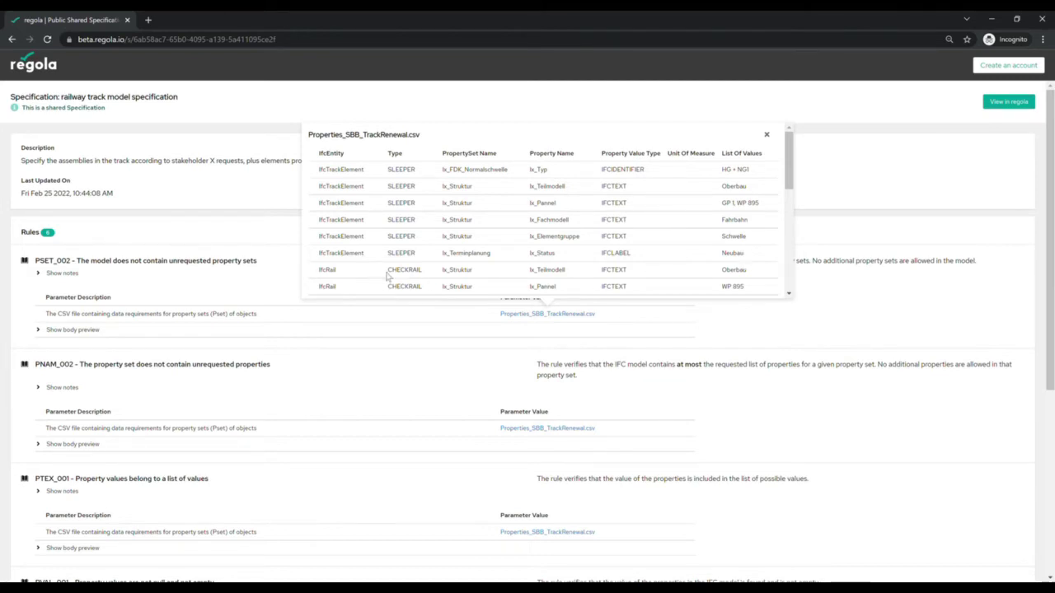
left_click_drag(388, 275, 441, 270)
left_click_drag(560, 270, 558, 292)
left_click(558, 293)
left_click(413, 387)
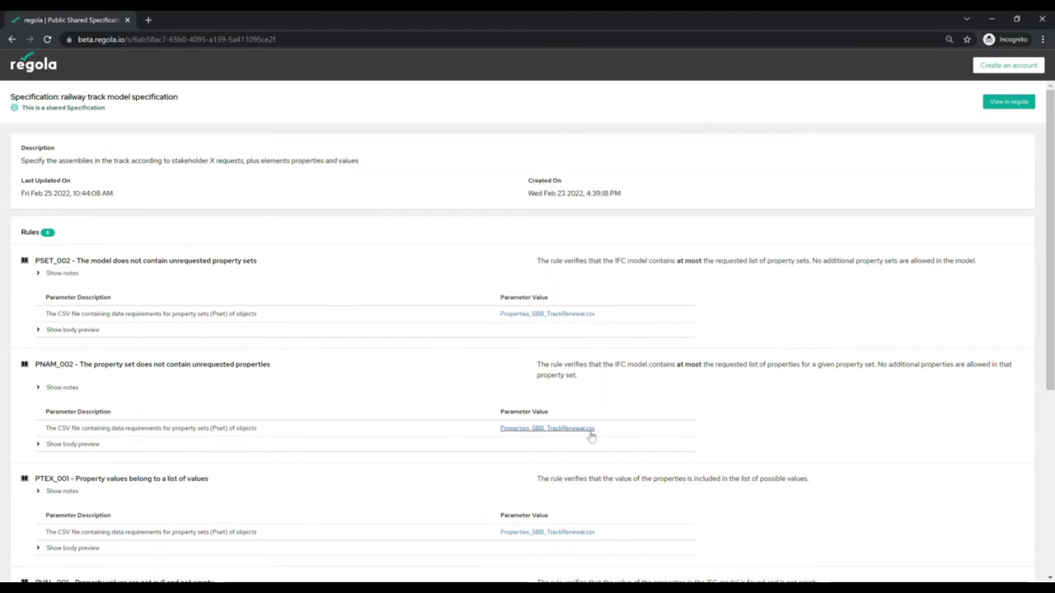
Check the list of values in the CSV parameter of rule PTEX_001, then close its preview.
scroll(312, 386, "down", 3)
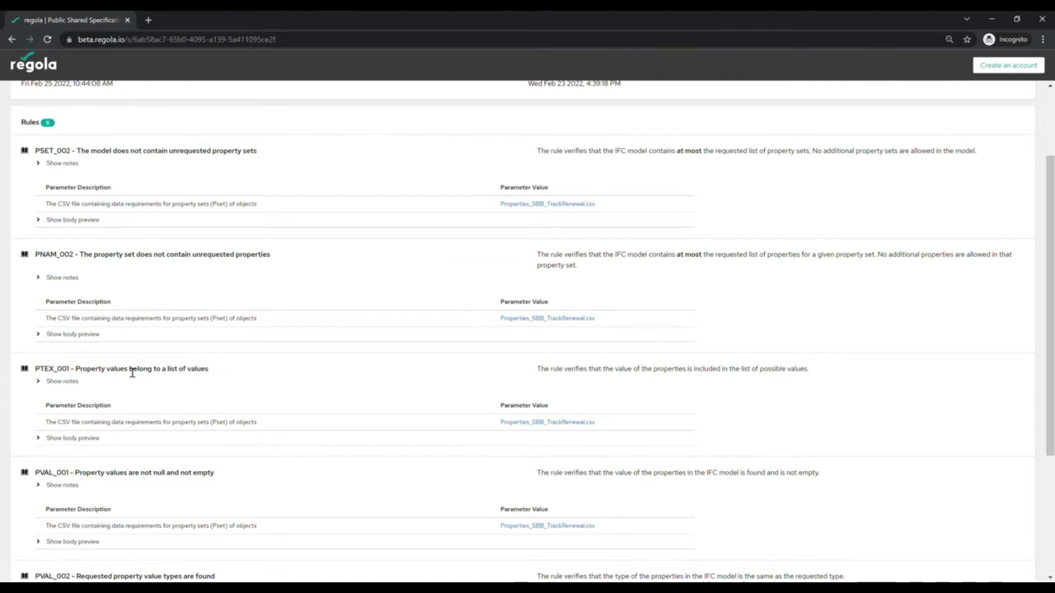
left_click_drag(111, 370, 294, 373)
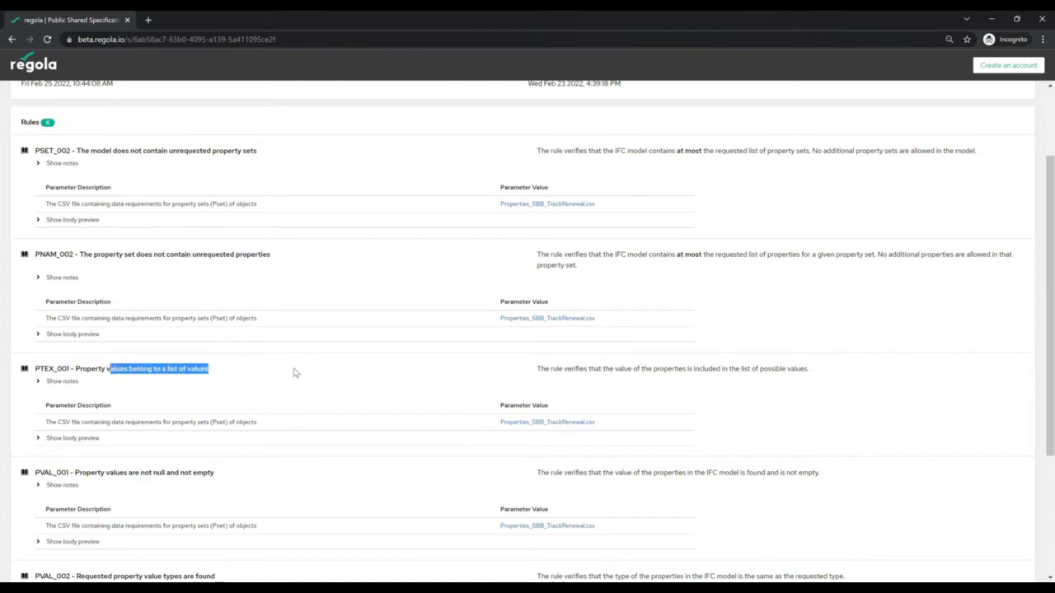
left_click(587, 430)
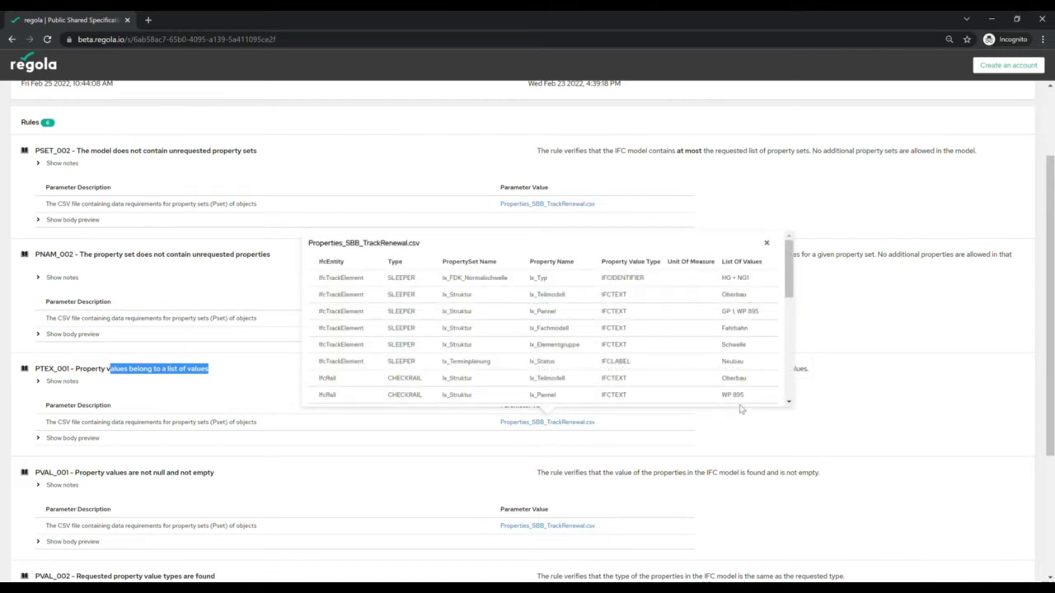
left_click(696, 456)
Review the property value types in the CSV parameter of rule PVAL_002 and close its preview.
scroll(619, 447, "down", 2)
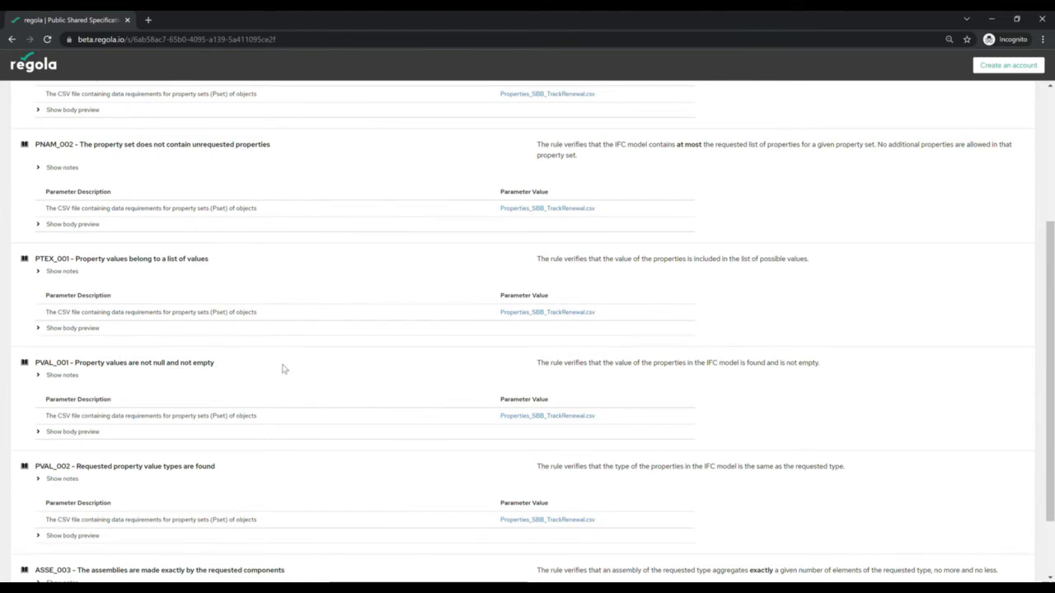
scroll(281, 369, "down", 2)
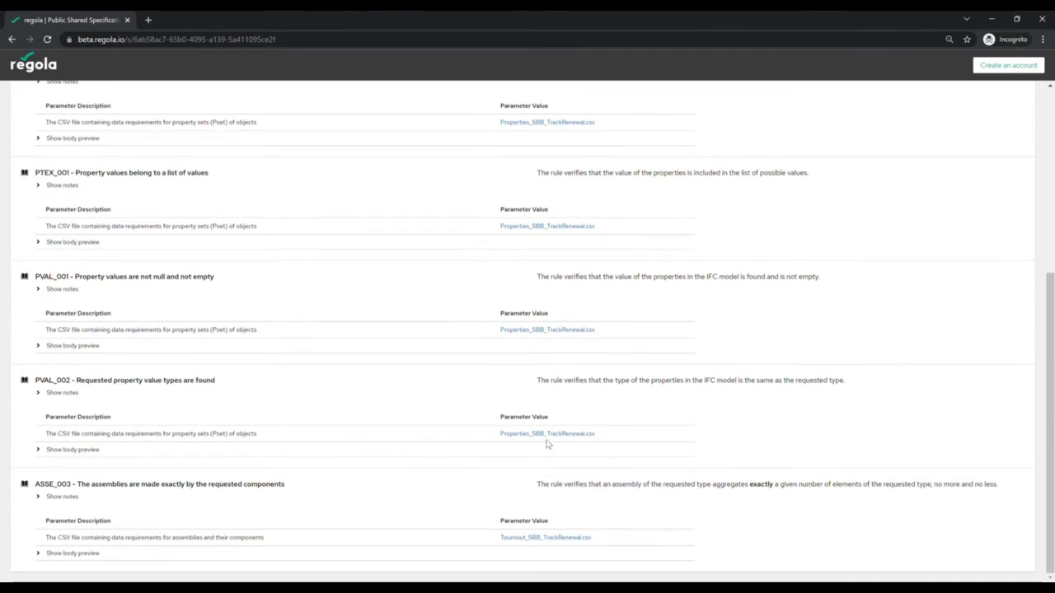
left_click(570, 435)
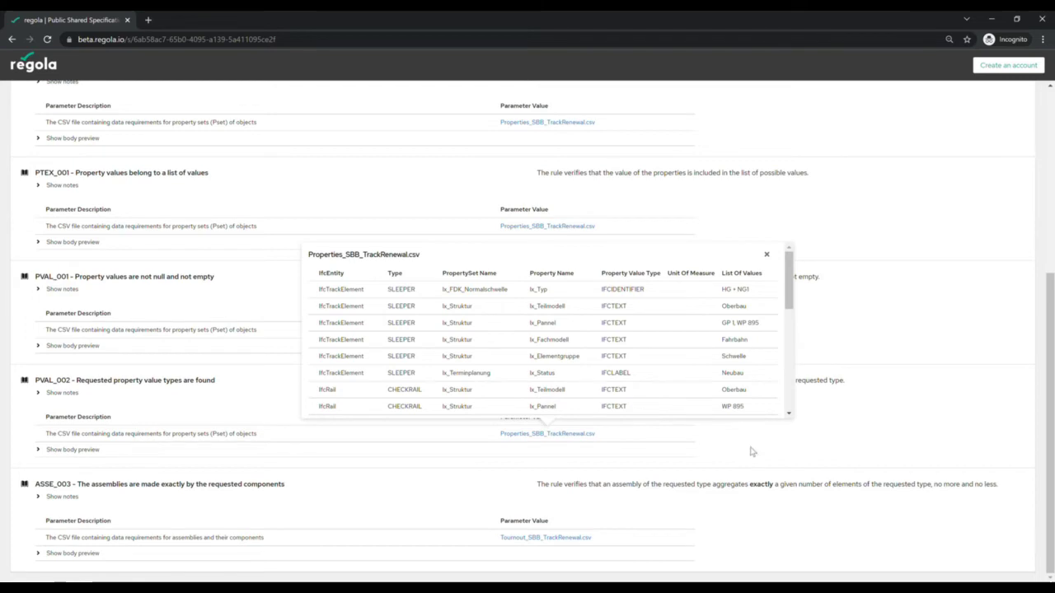
left_click(752, 452)
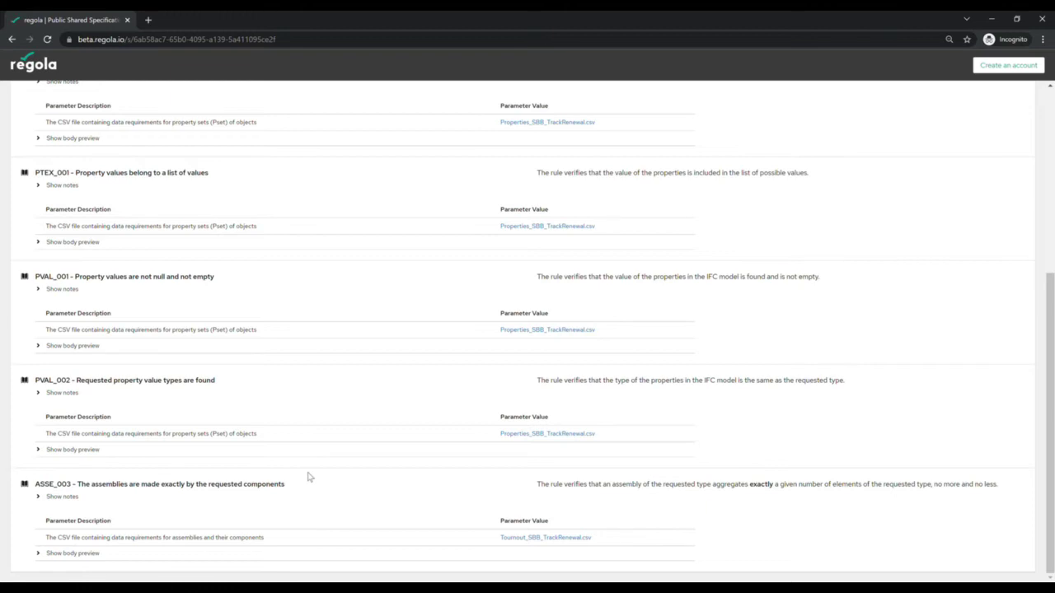
Preview the Tournout_SBB_TrackRenewal.csv parameter of rule ASSE_003 and examine the requirement for rails in the turnout panel.
left_click(531, 542)
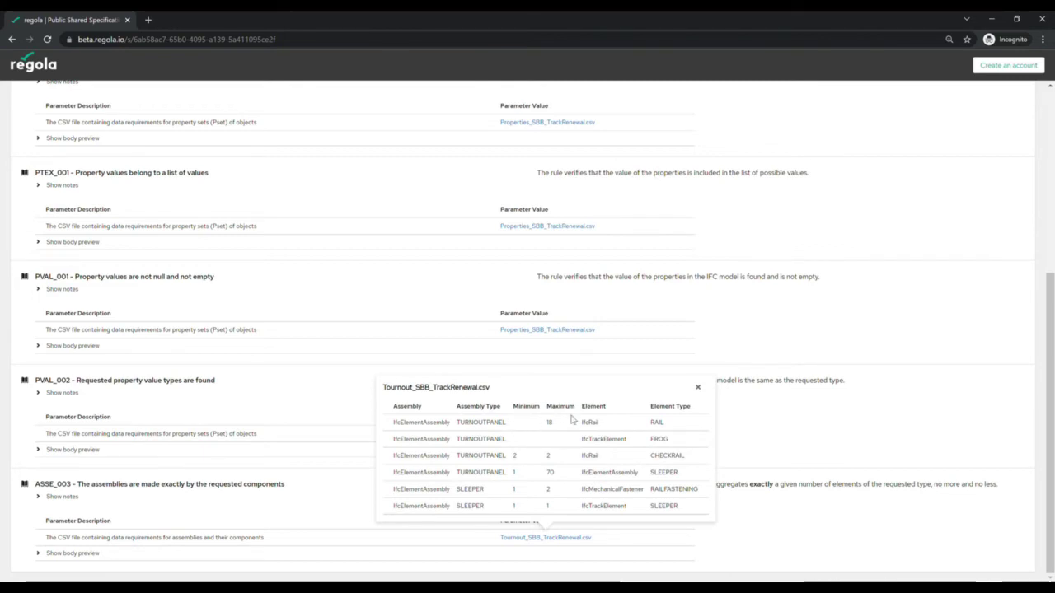
left_click_drag(582, 426, 671, 429)
left_click(672, 444)
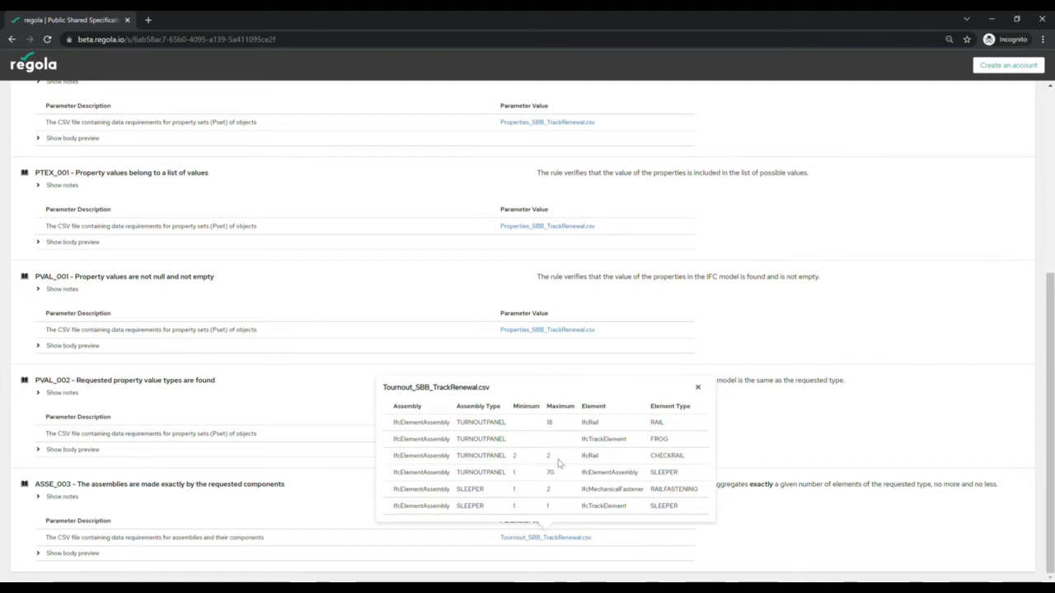
Read the notes of rule ASSE_003 and examine the turnout panel's FROG requirement in Tournout_SBB_TrackRenewal.csv.
left_click(44, 499)
scroll(266, 461, "down", 1)
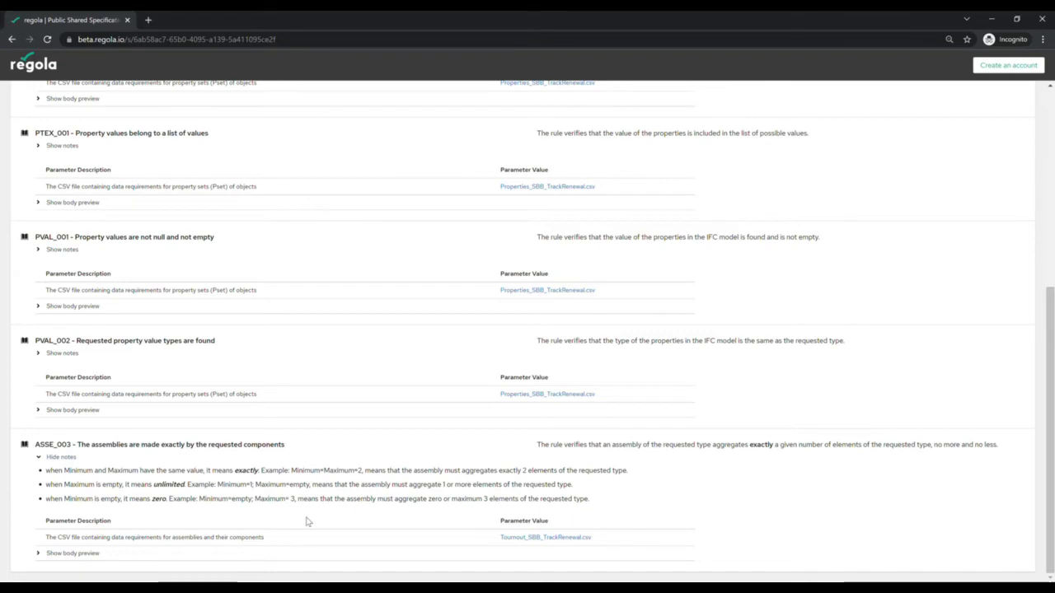
left_click(556, 542)
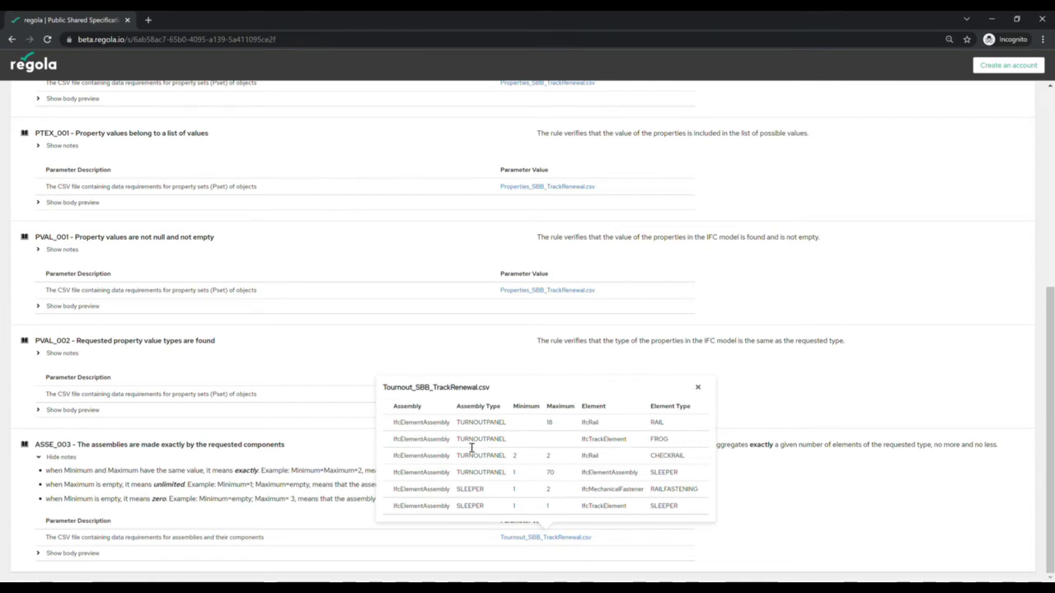
left_click_drag(458, 441, 515, 445)
left_click(590, 449)
left_click_drag(586, 439, 672, 450)
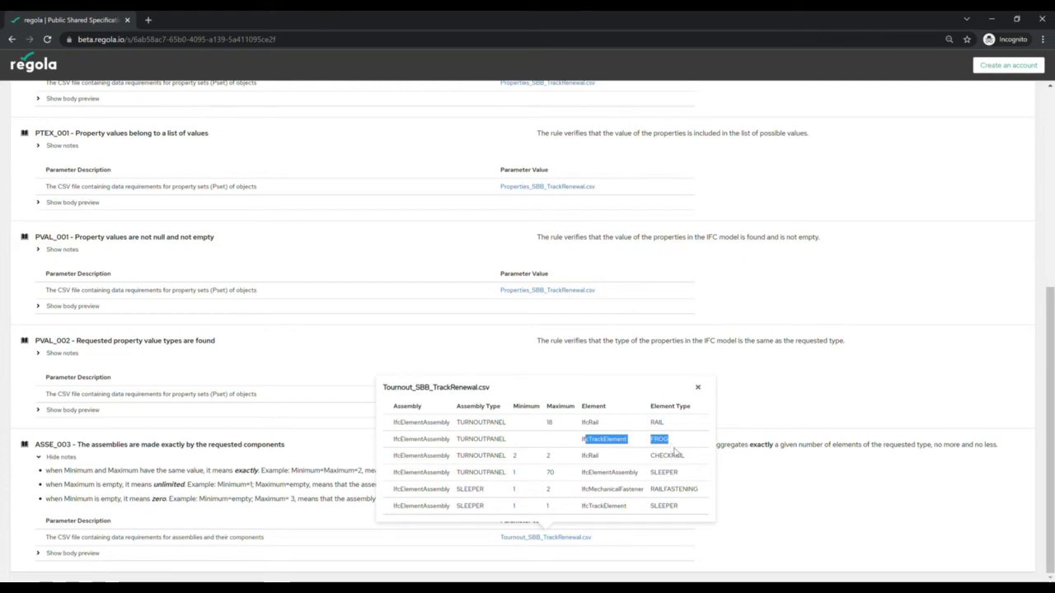
left_click(667, 476)
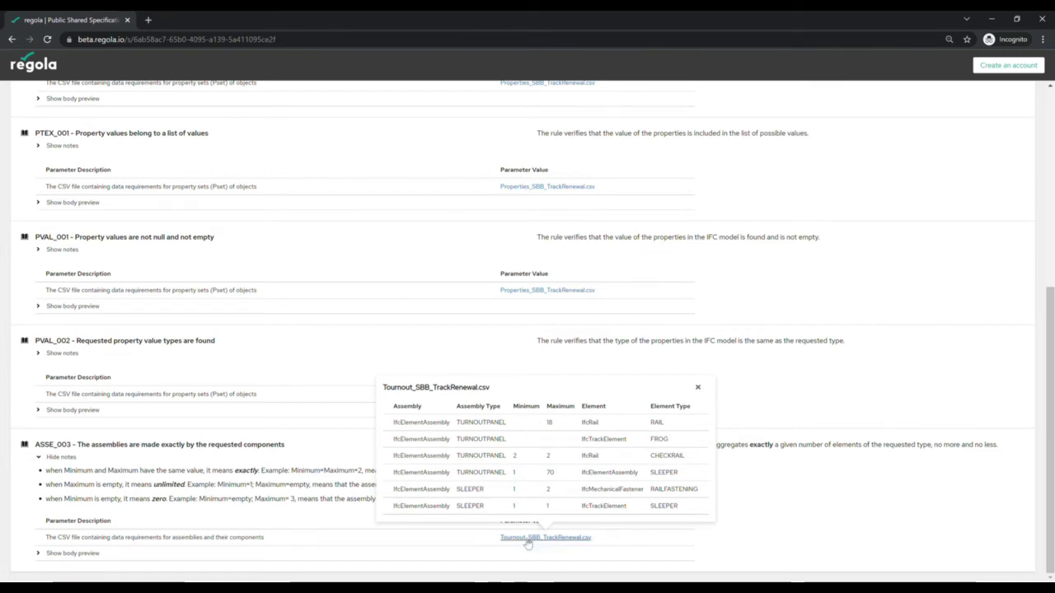
Check the SLEEPER assembly's IfcTrackElement requirement in Tournout_SBB_TrackRenewal.csv and close the preview.
left_click_drag(458, 506, 513, 511)
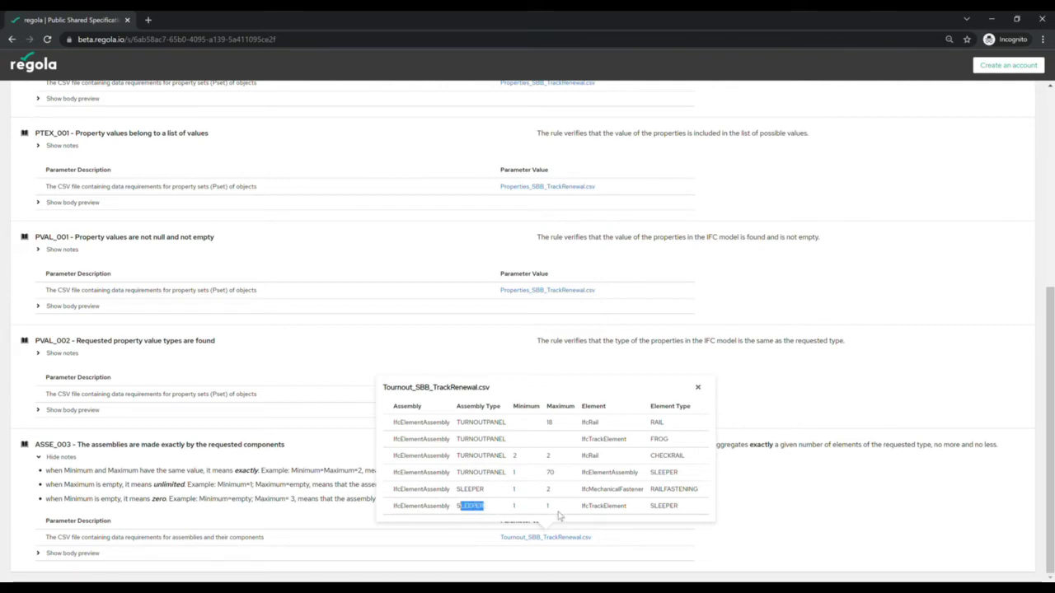
left_click_drag(579, 508, 687, 507)
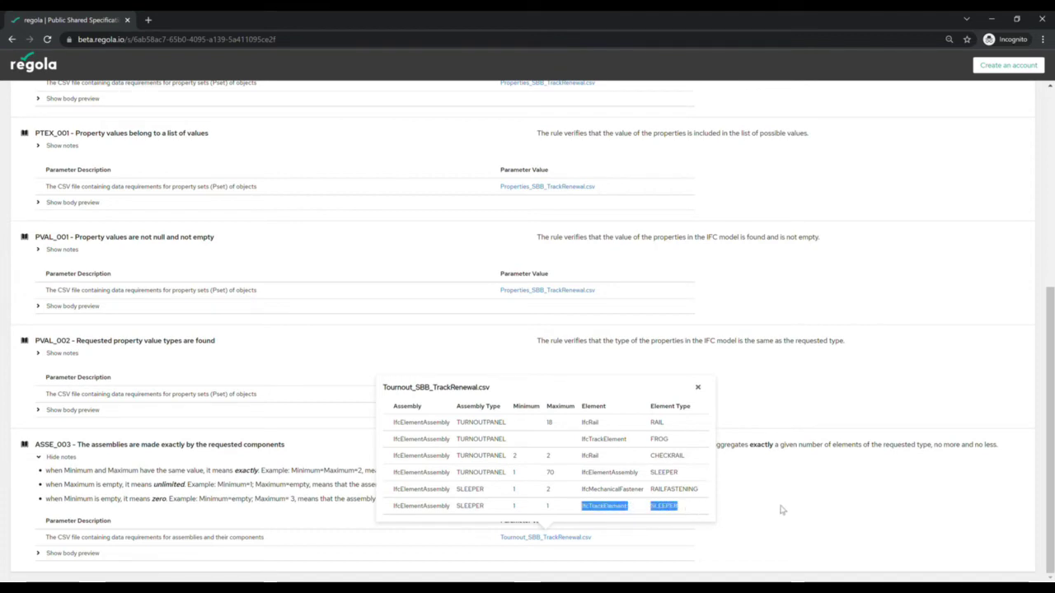
left_click(698, 388)
Open the shared railway track model specification in regola by signing in with the account's username and password.
scroll(770, 409, "up", 4)
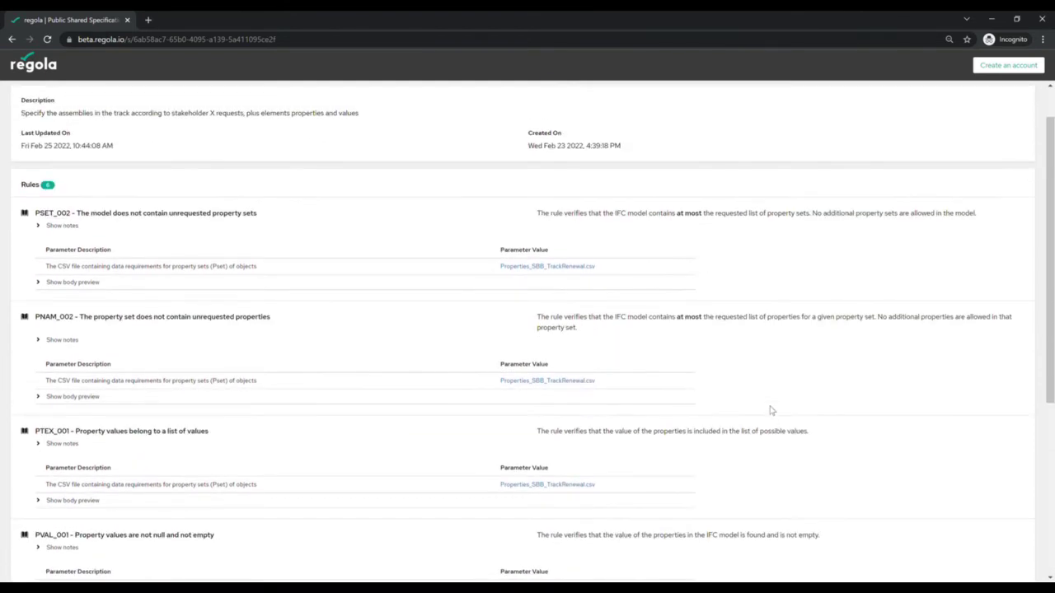
scroll(771, 410, "up", 1)
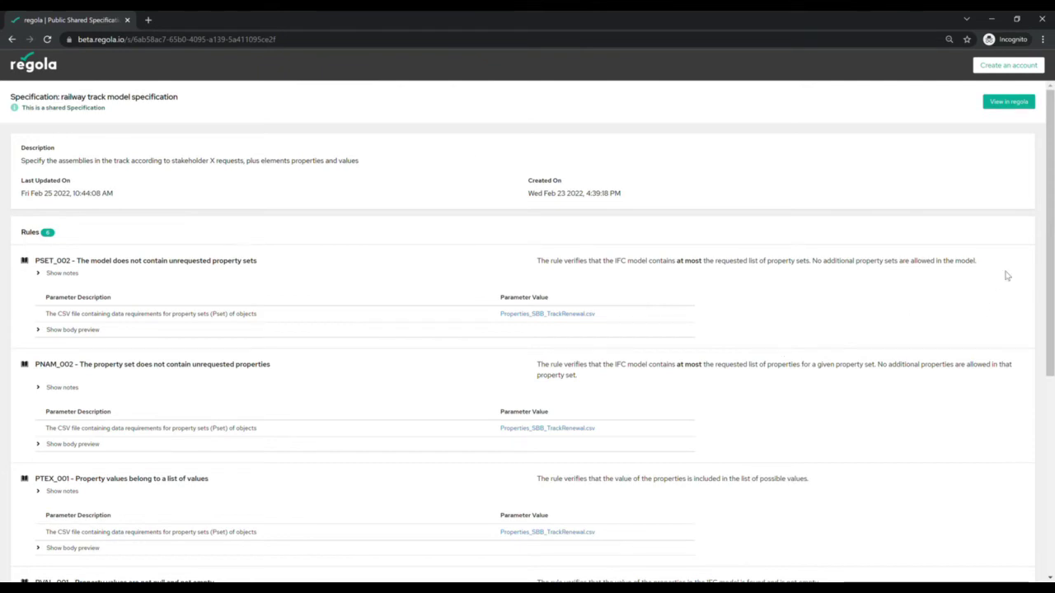
left_click(1022, 106)
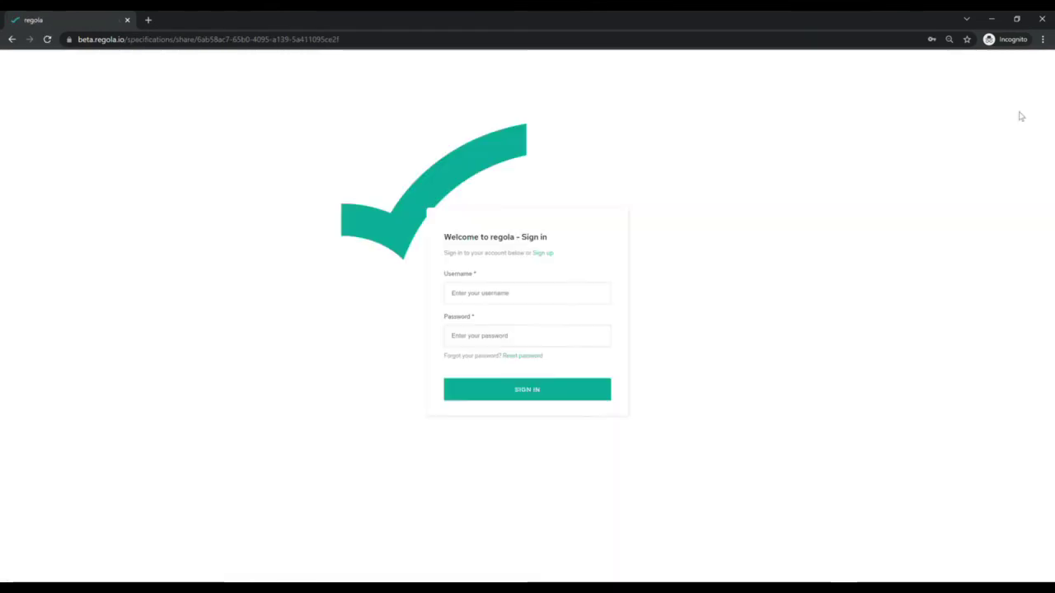
left_click(545, 300)
left_click(535, 319)
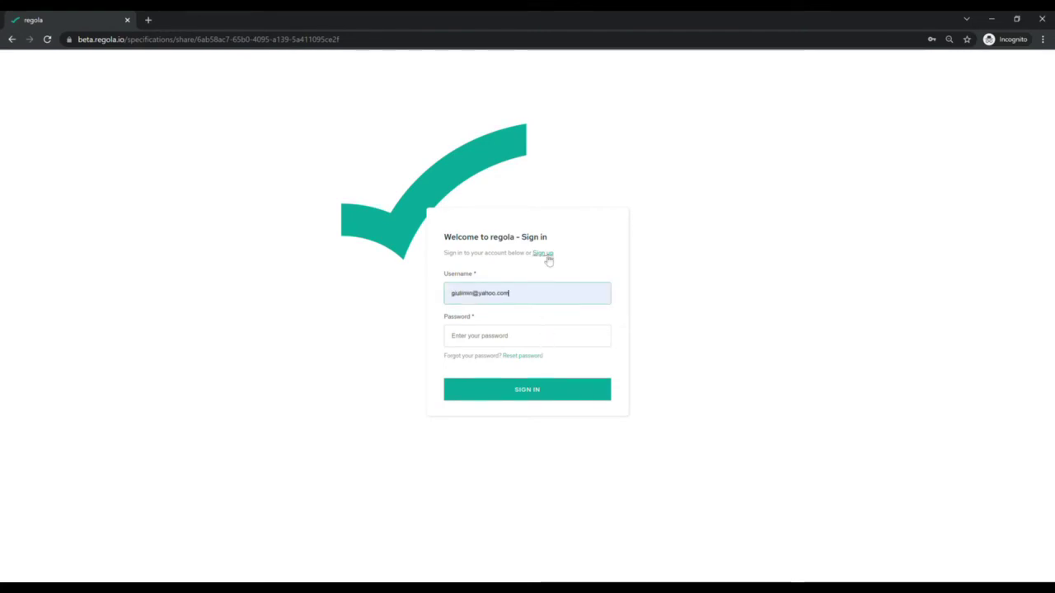
left_click(541, 340)
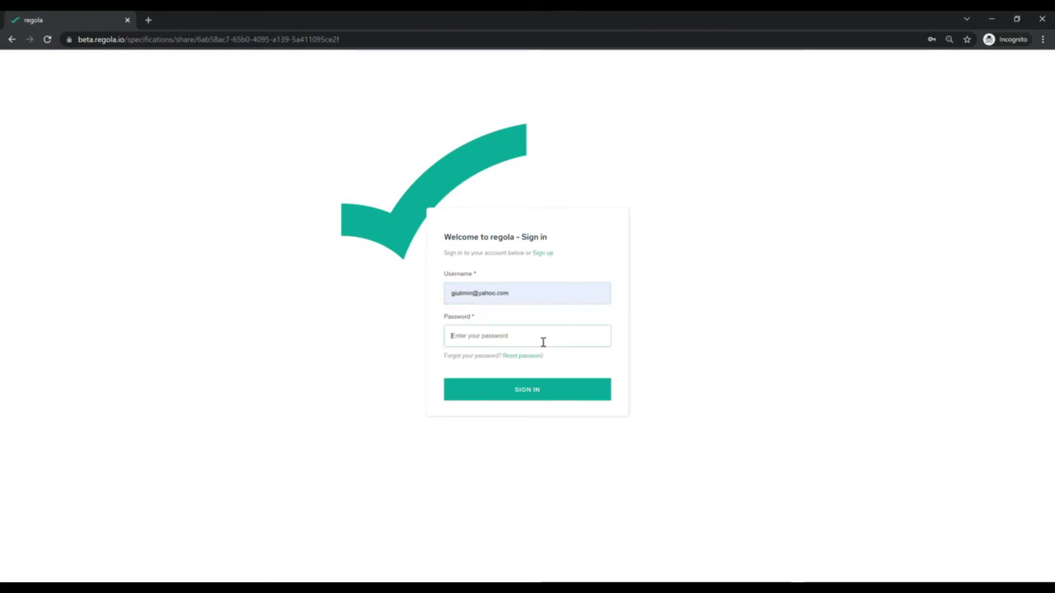
type("•")
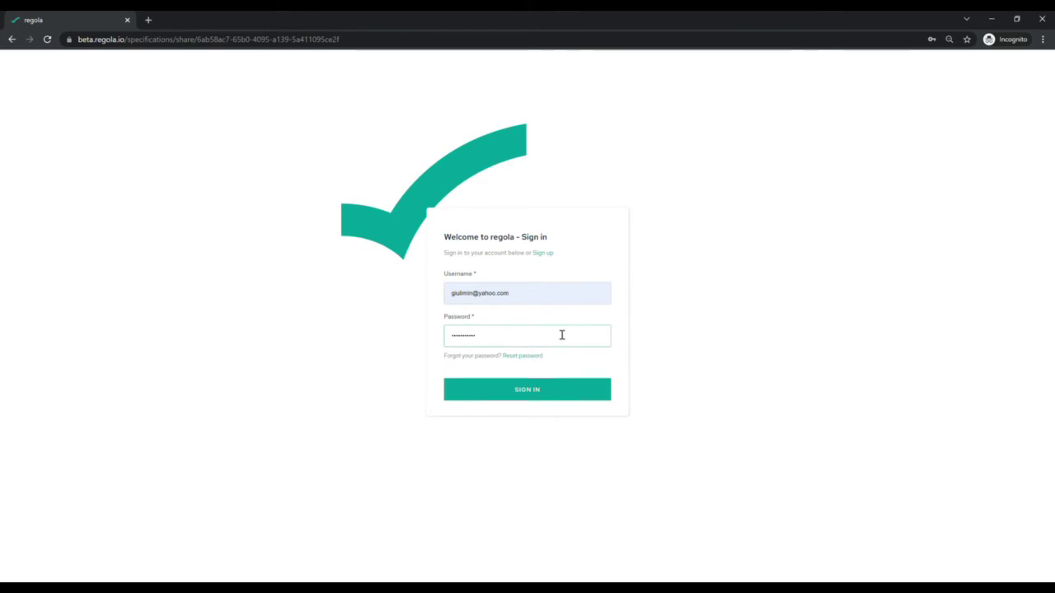
key("Return")
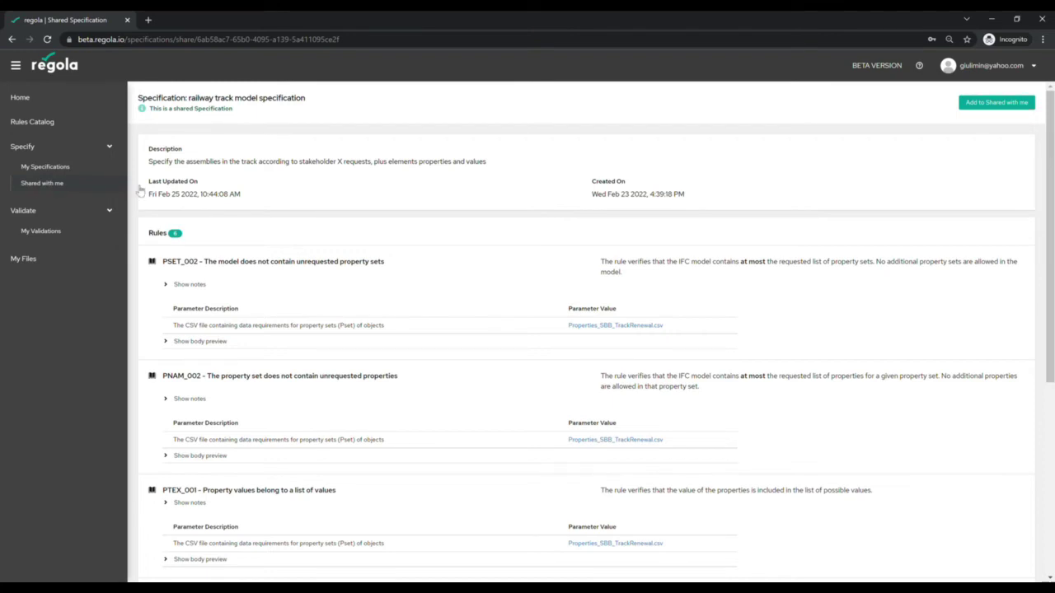
Add the railway track model specification to Shared with me and check its owner and available actions there.
left_click(988, 108)
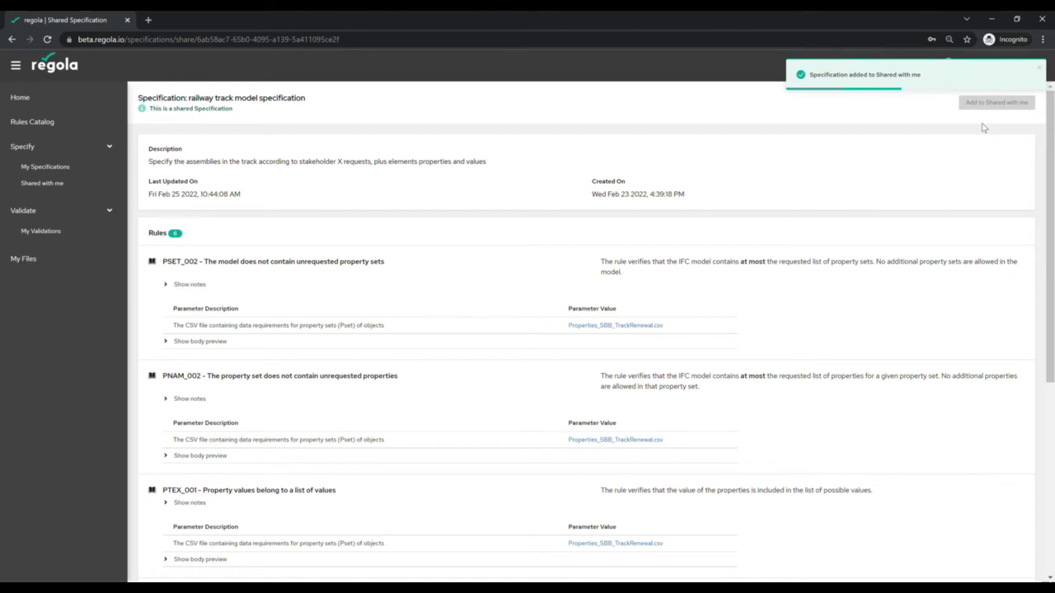
left_click(55, 184)
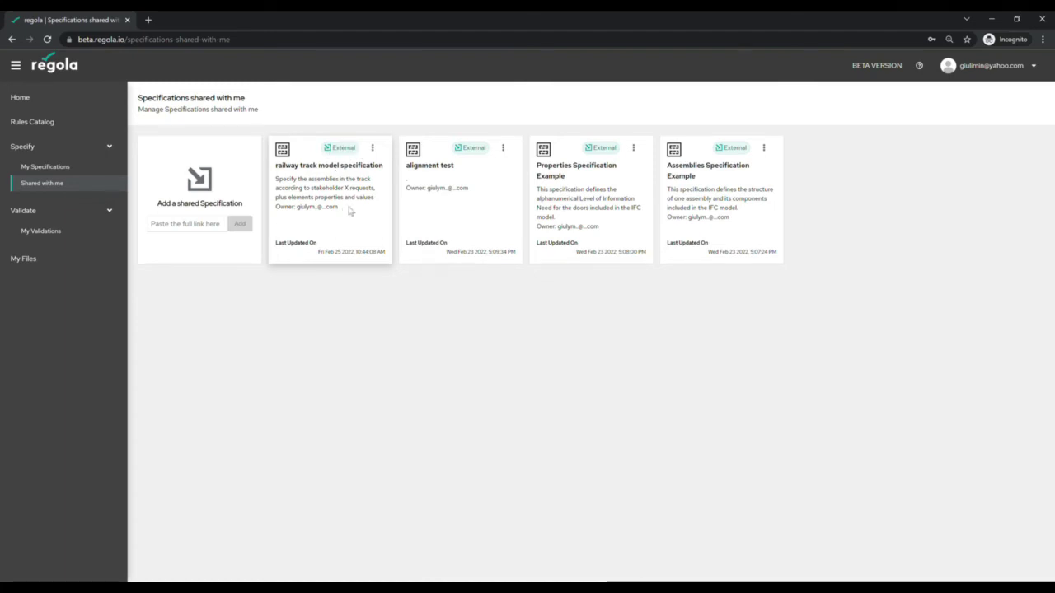
left_click_drag(340, 213, 279, 215)
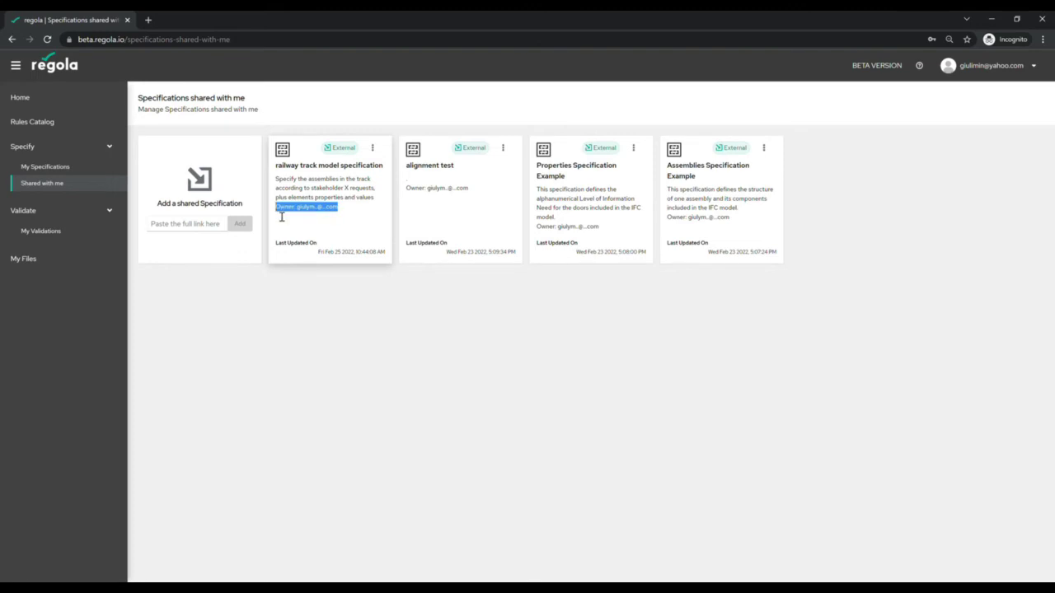
left_click(374, 148)
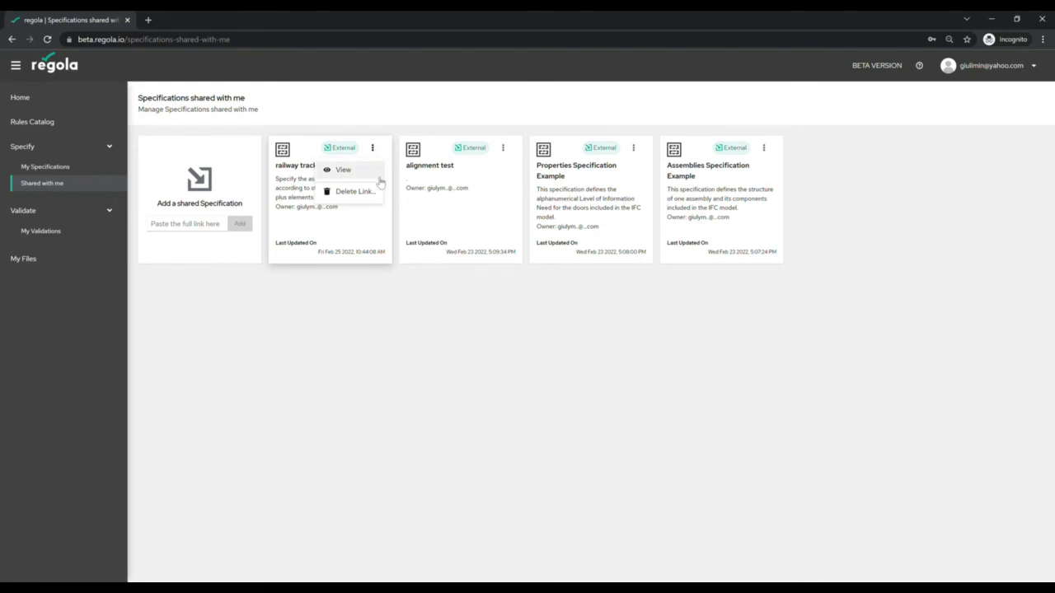
left_click(351, 296)
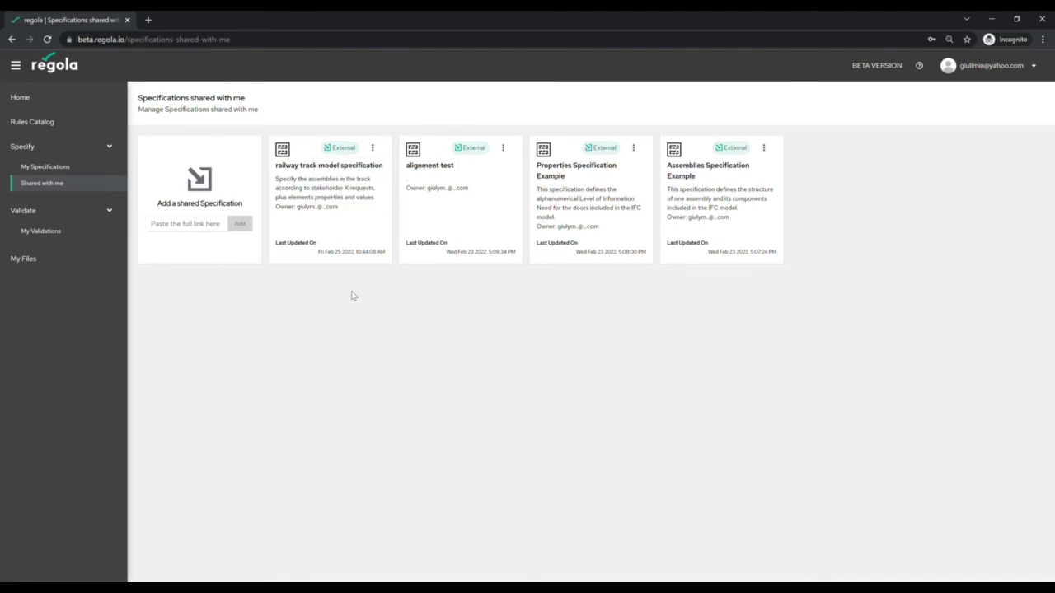
Validate ACCA - SBB Track Renewal.ifc against the railway track model specification, with the report title "track model content test".
left_click(51, 234)
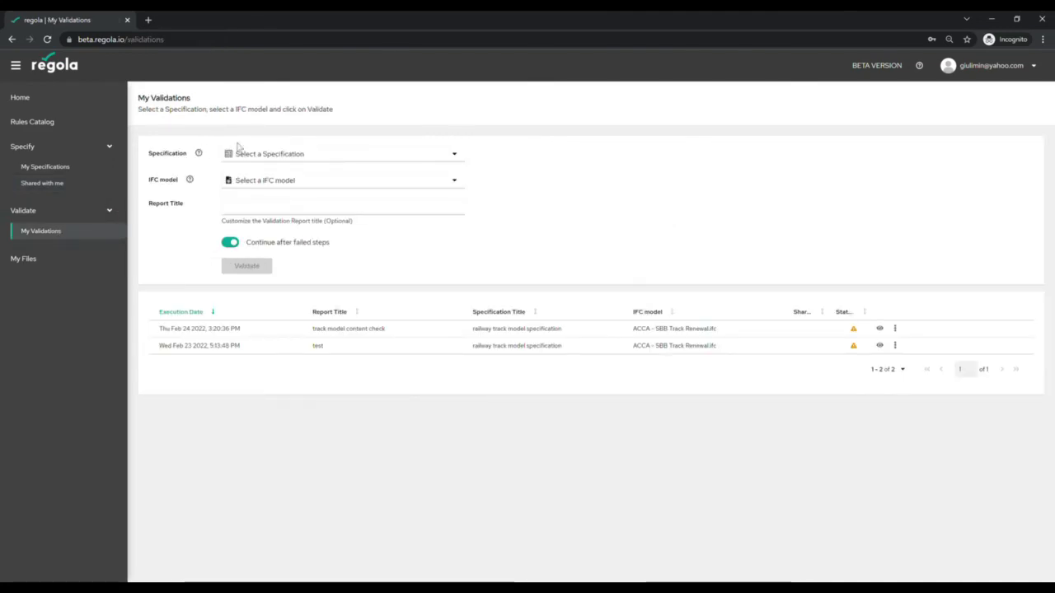
left_click(265, 159)
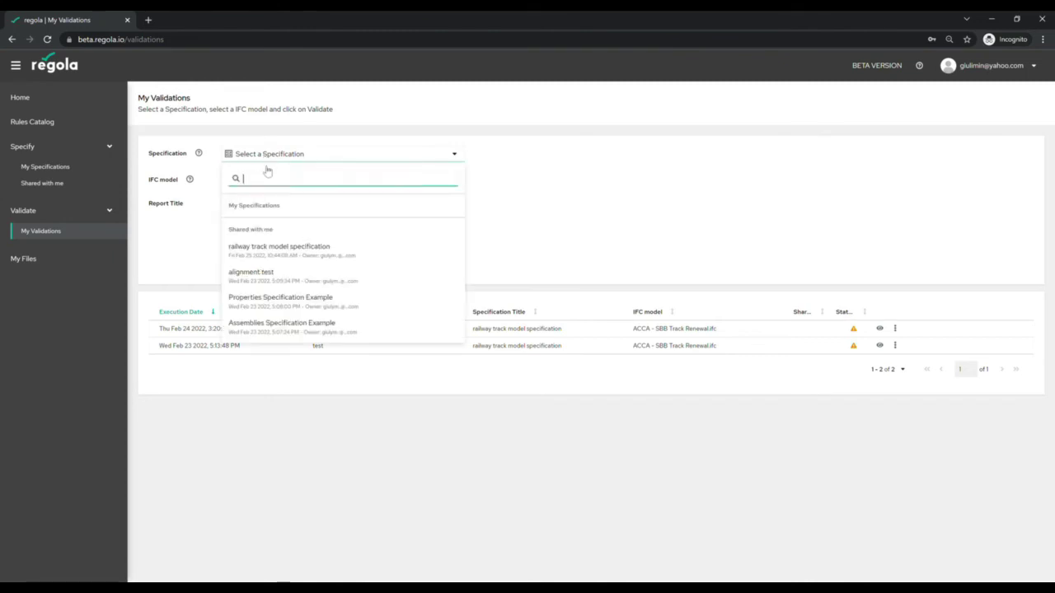
left_click(289, 257)
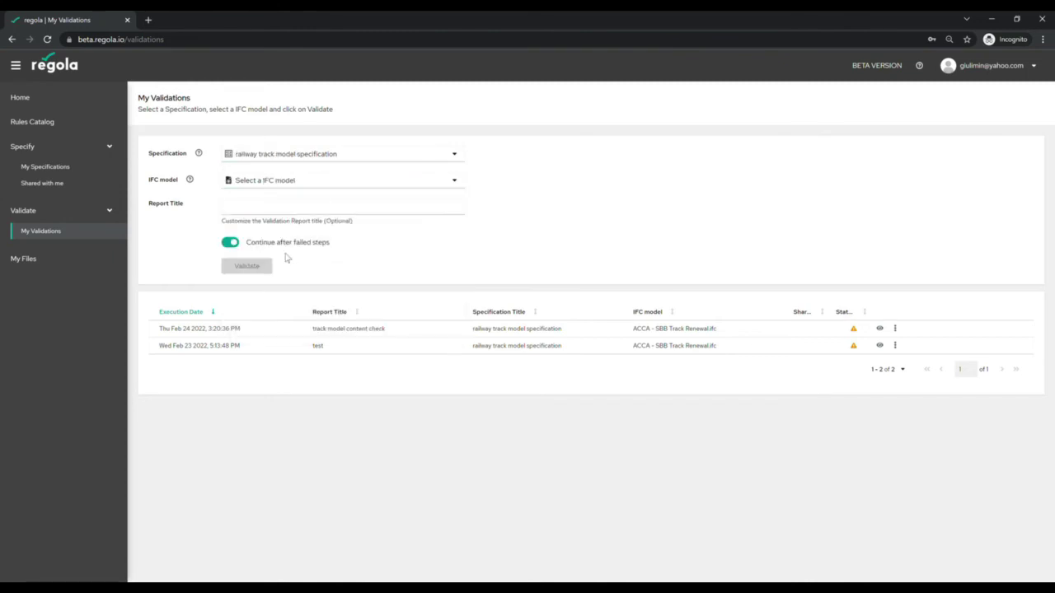
left_click(289, 183)
left_click(330, 239)
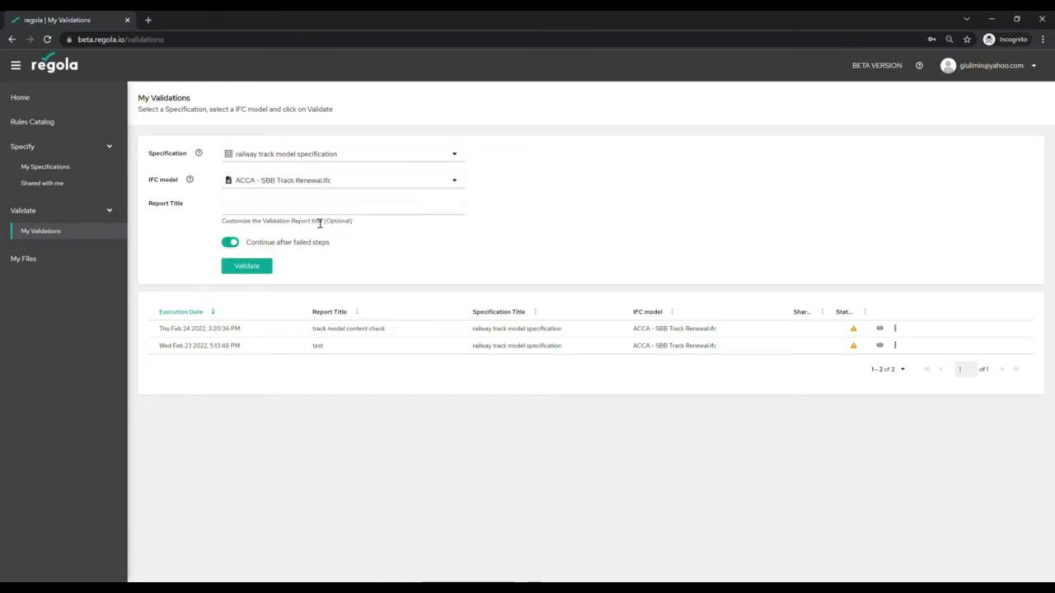
left_click(316, 211)
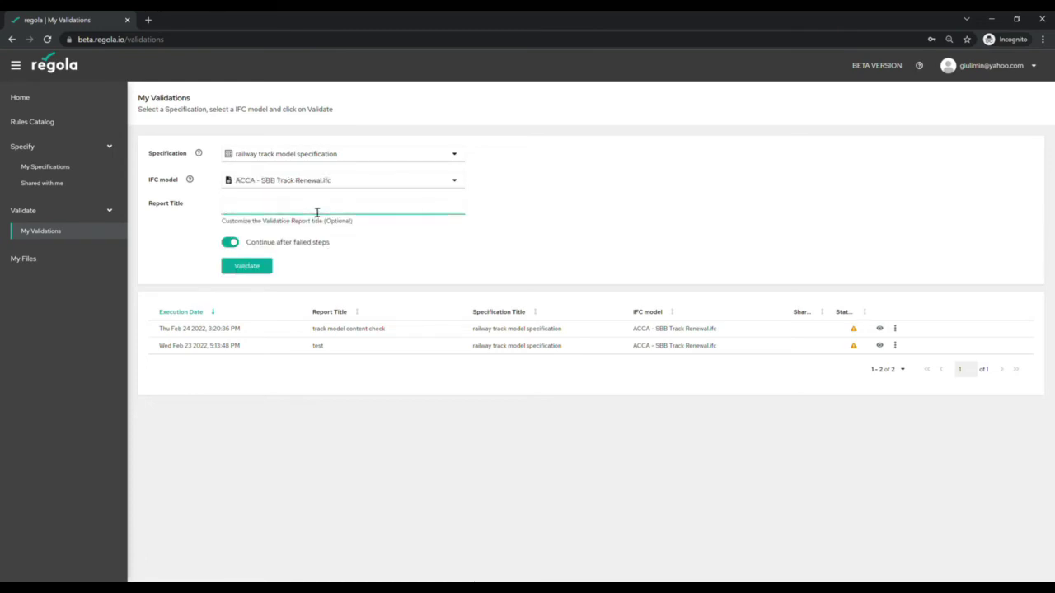
type("track model contecnt test")
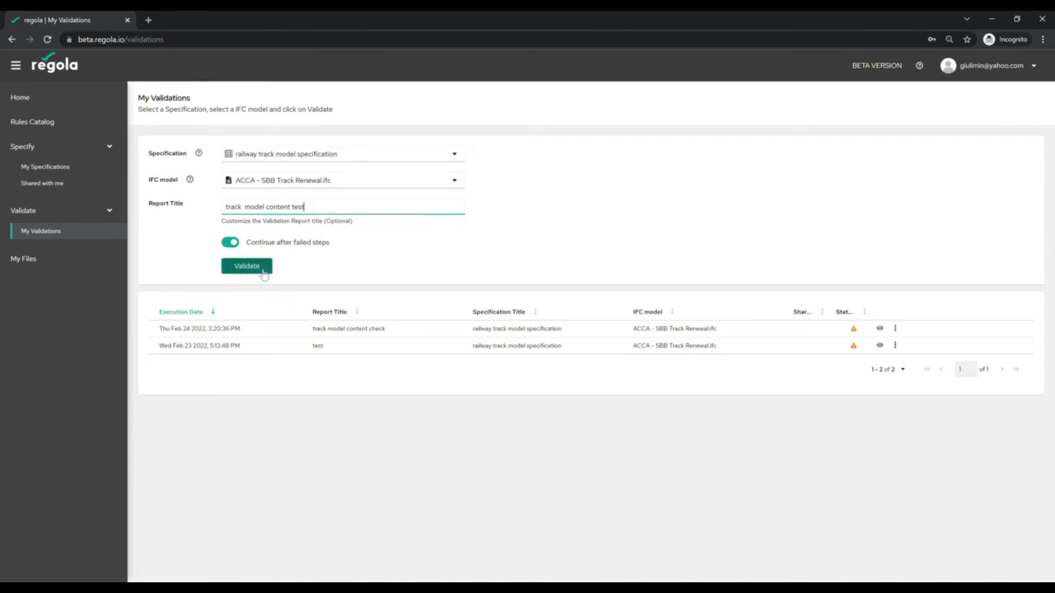
left_click(263, 272)
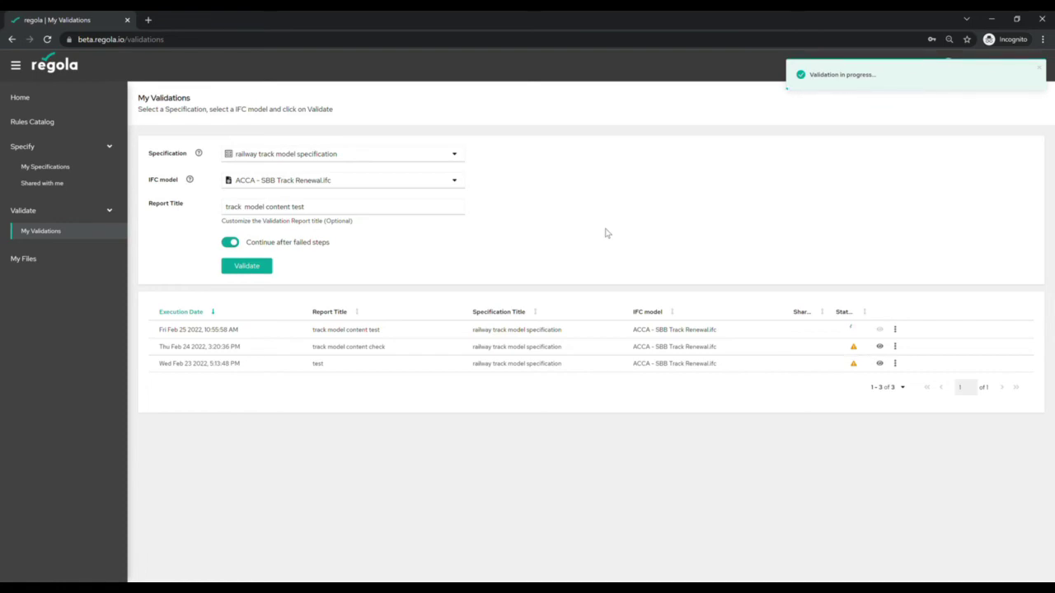
Open the "track model content test" validation report and examine the detailed results of rule ASSE_003.
left_click(897, 329)
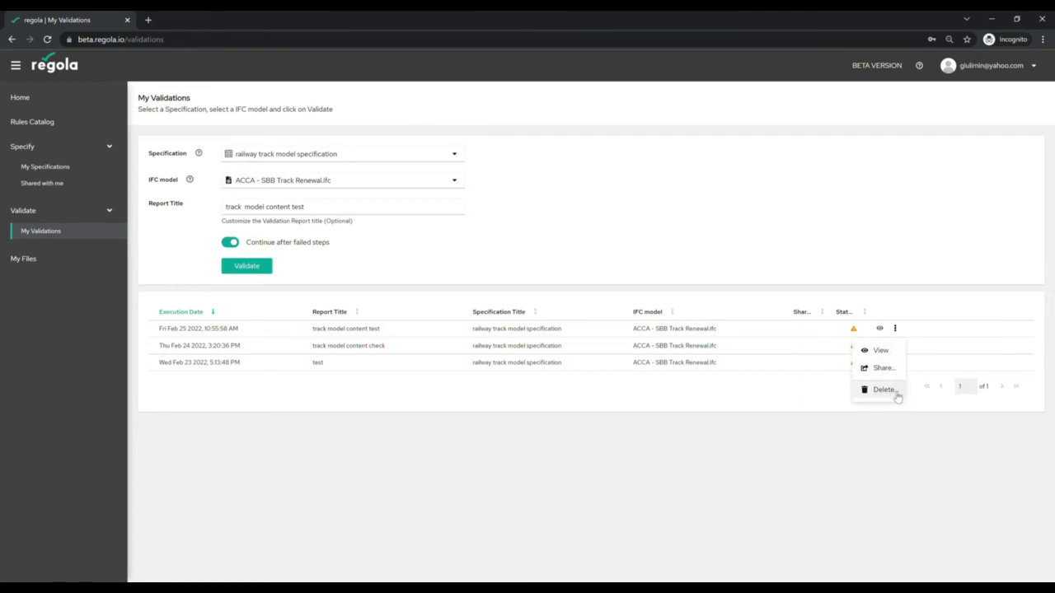
left_click(897, 350)
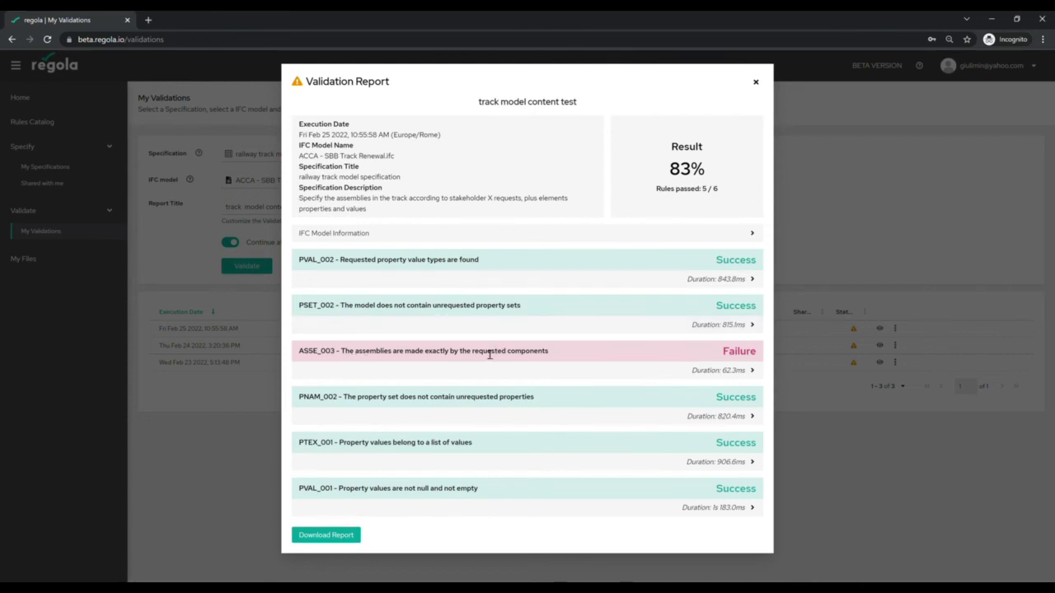
left_click(754, 371)
scroll(759, 375, "down", 2)
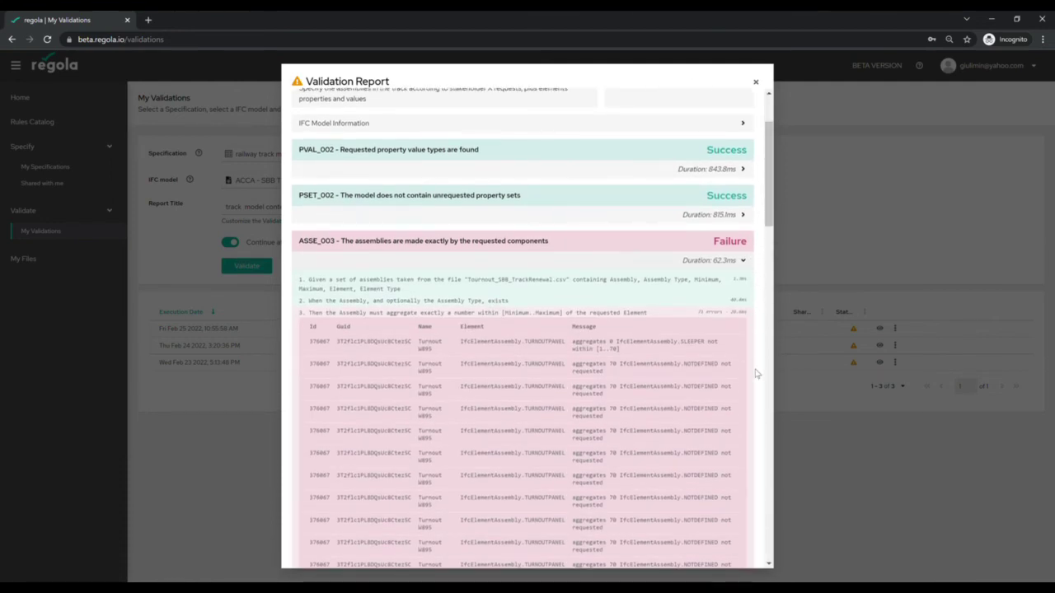
scroll(397, 373, "down", 5)
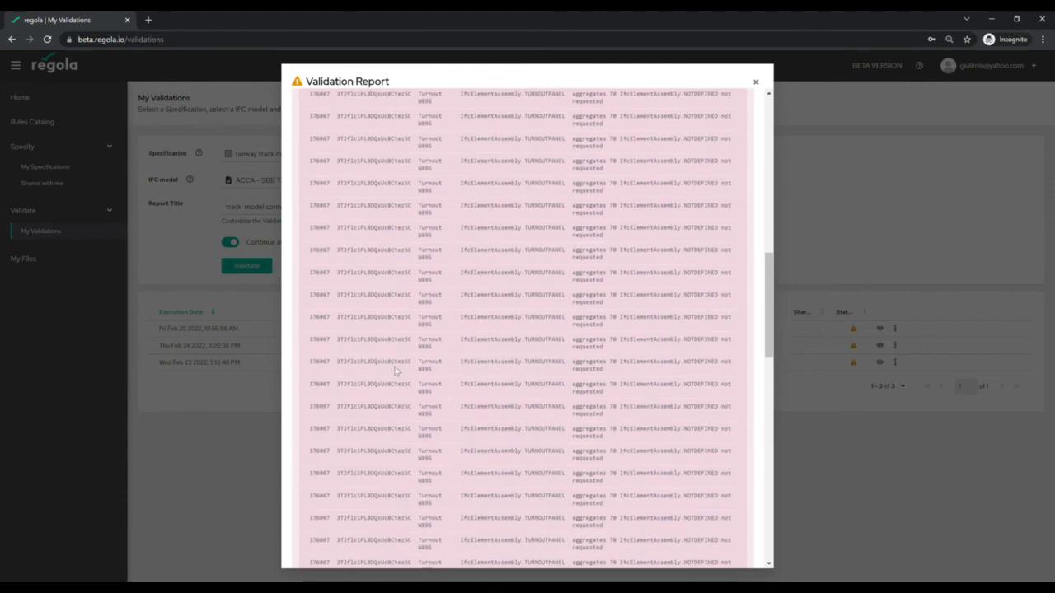
scroll(395, 371, "down", 10)
scroll(418, 360, "up", 8)
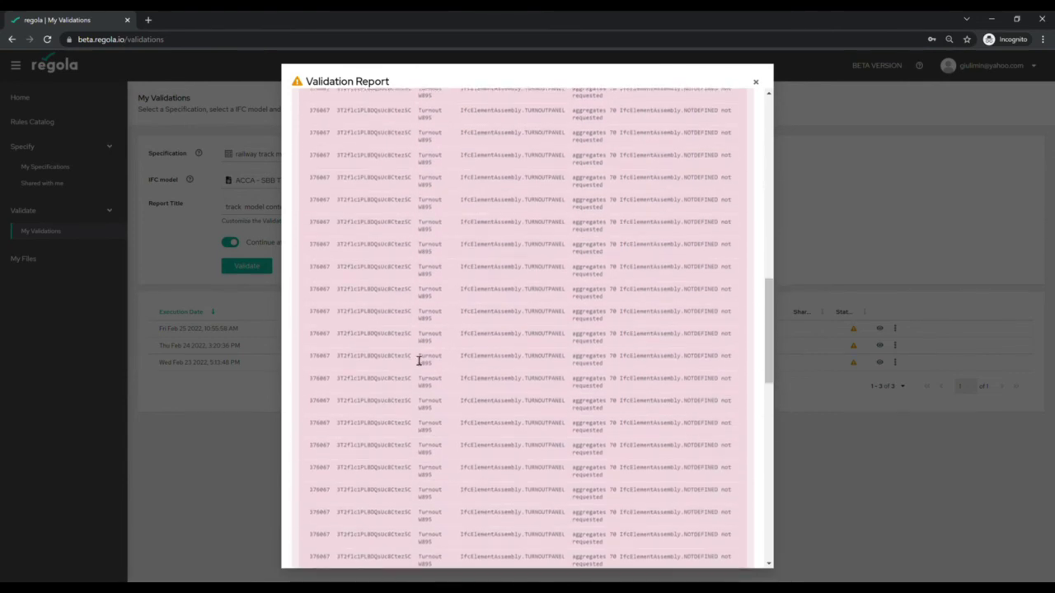
scroll(419, 360, "up", 10)
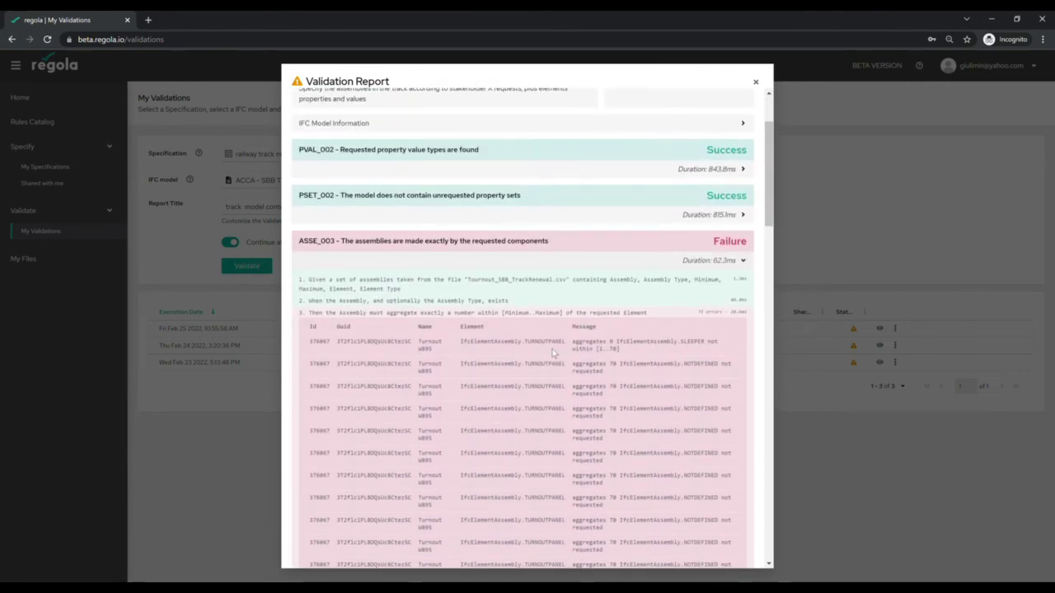
scroll(553, 353, "down", 10)
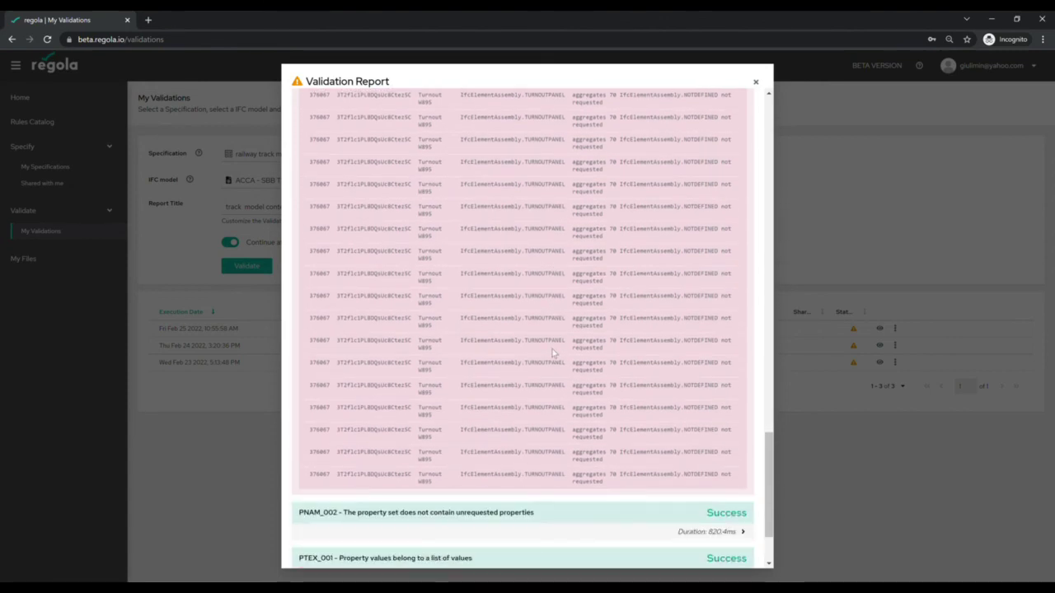
scroll(553, 352, "up", 15)
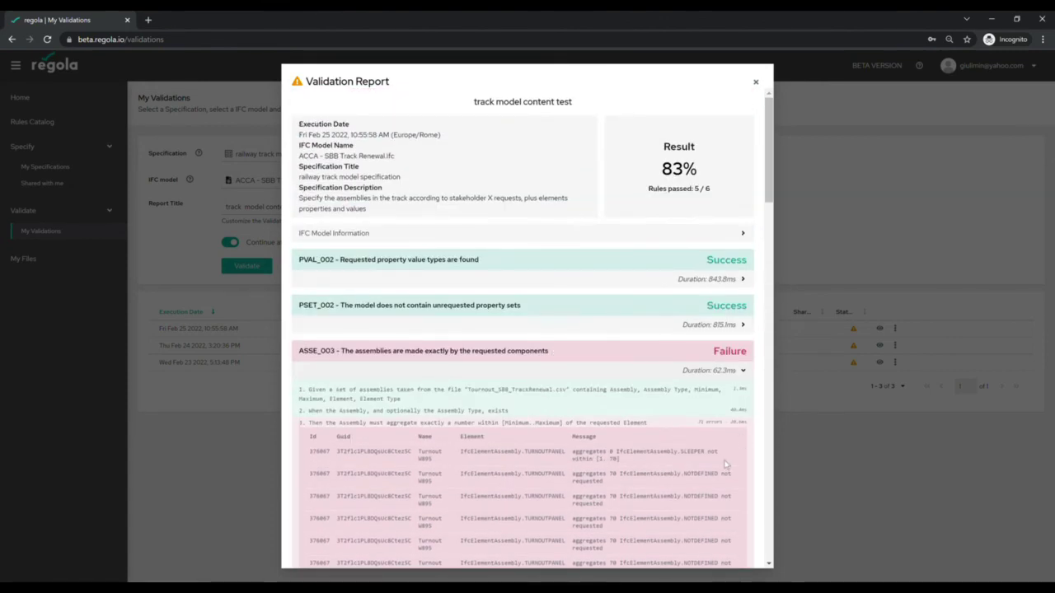
scroll(725, 462, "down", 1)
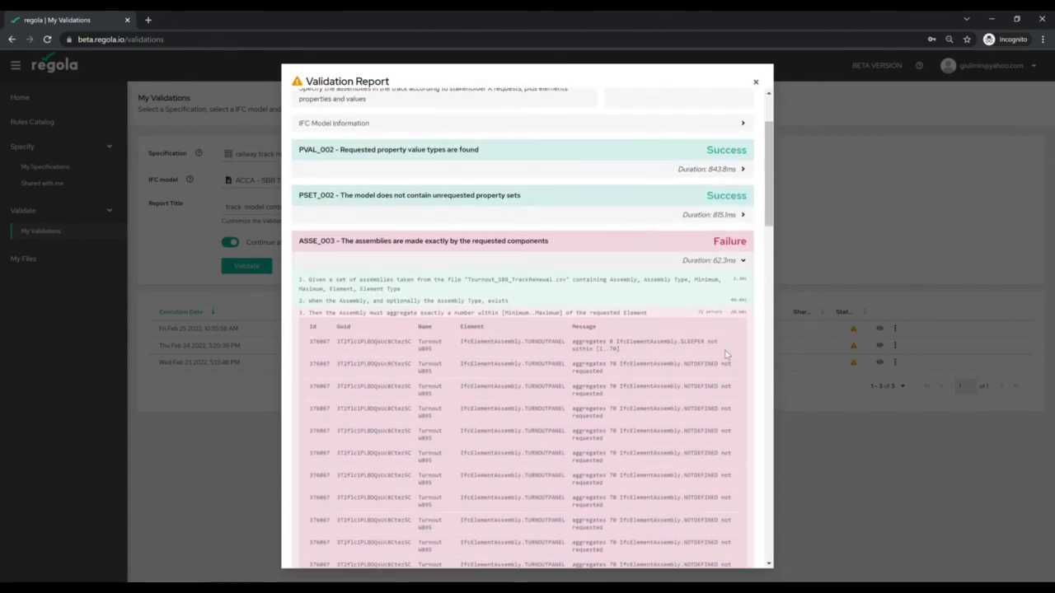
scroll(729, 359, "up", 1)
left_click(750, 372)
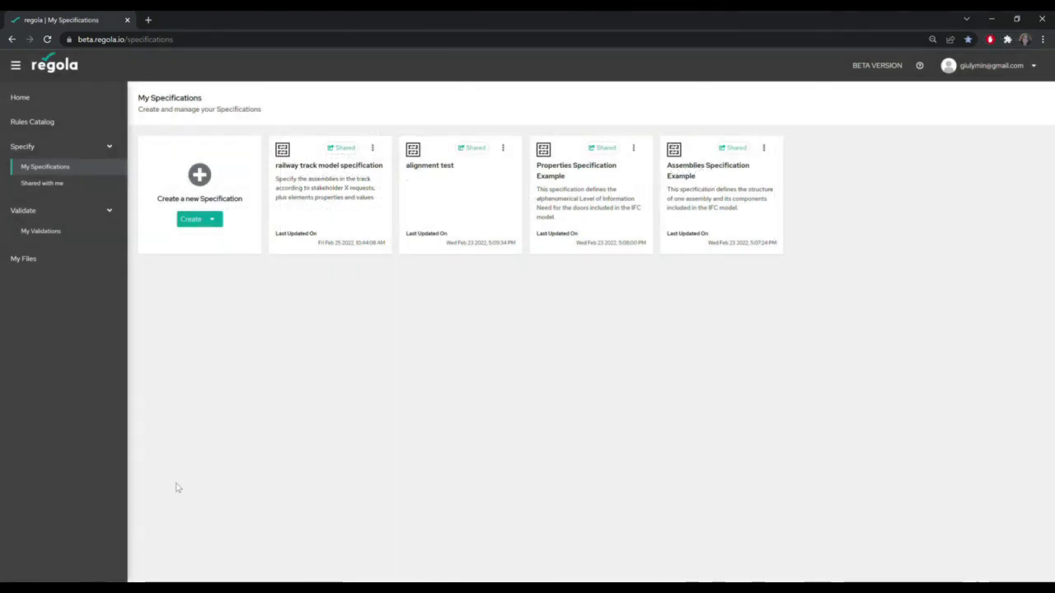
In the owner's account, delete the sharing link of the railway track model specification and close the sharing dialog.
left_click(374, 149)
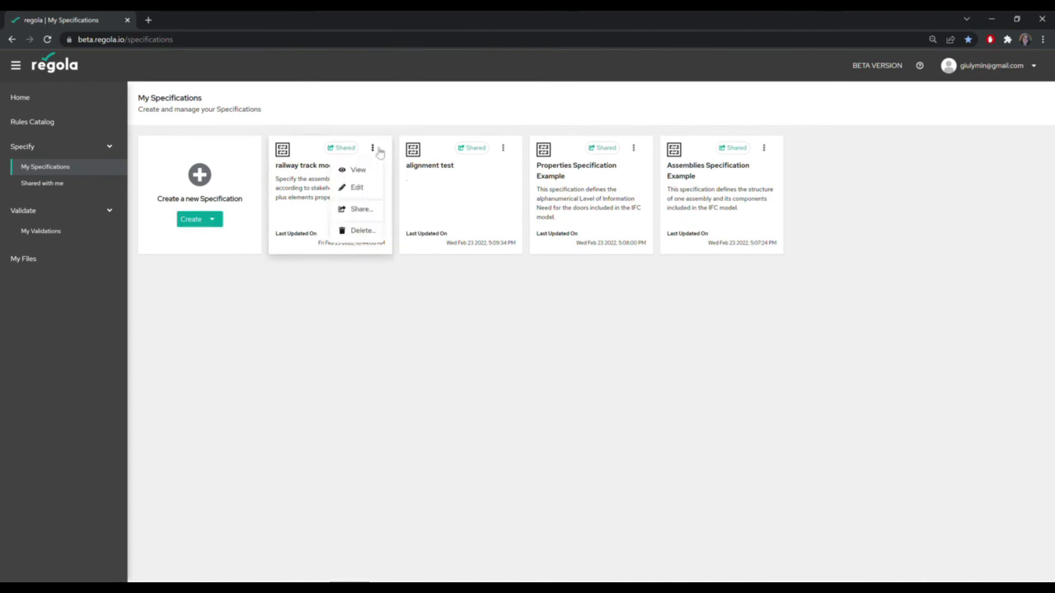
left_click(371, 212)
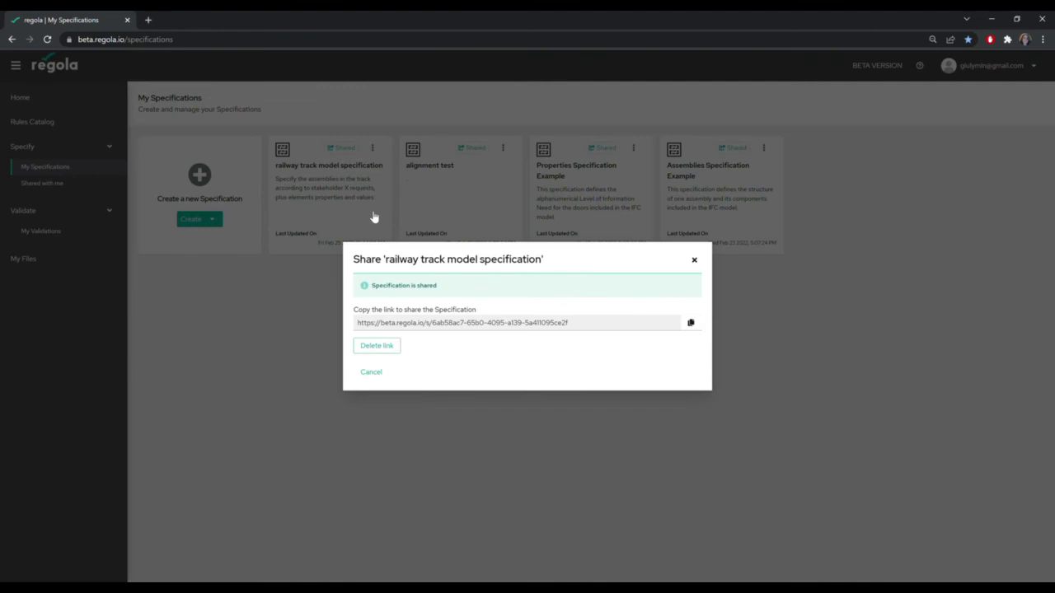
left_click(376, 346)
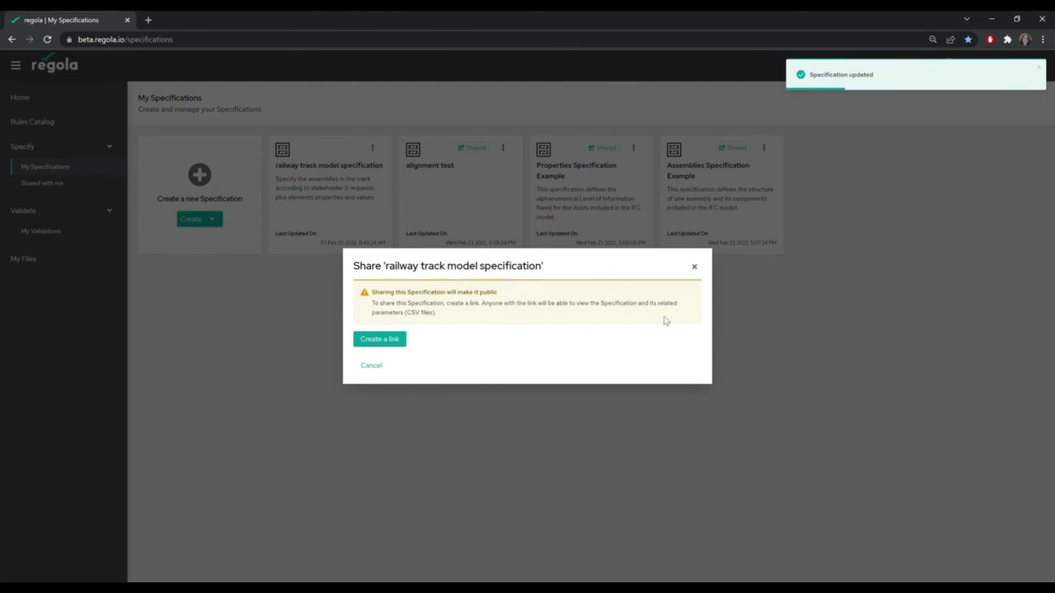
left_click(694, 268)
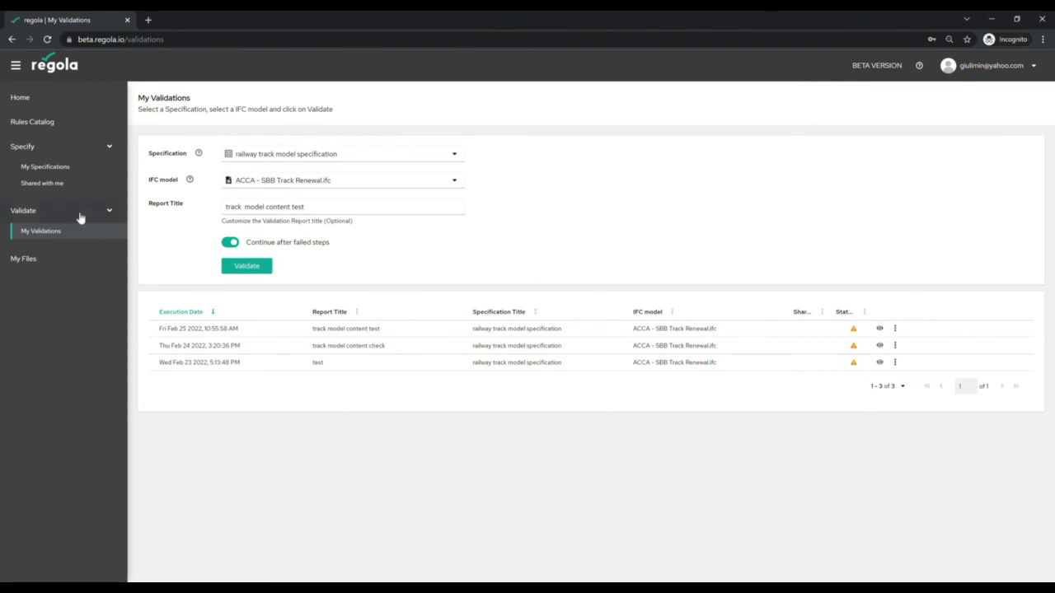
In the recipient's account, reload the specifications shared with me to check the railway track entry, and show the help options.
left_click(56, 186)
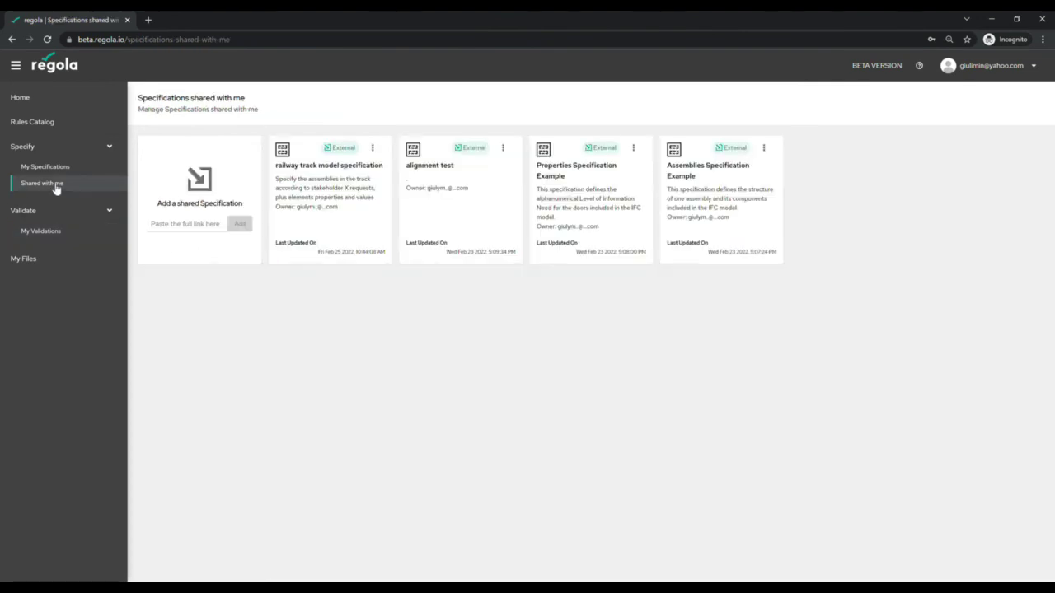
left_click(47, 39)
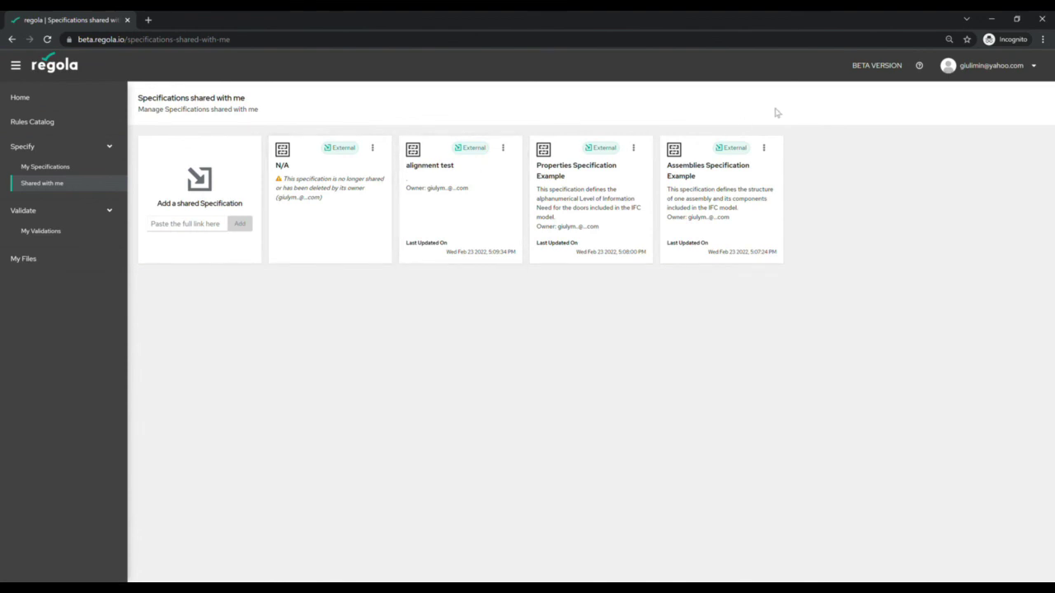
left_click(919, 66)
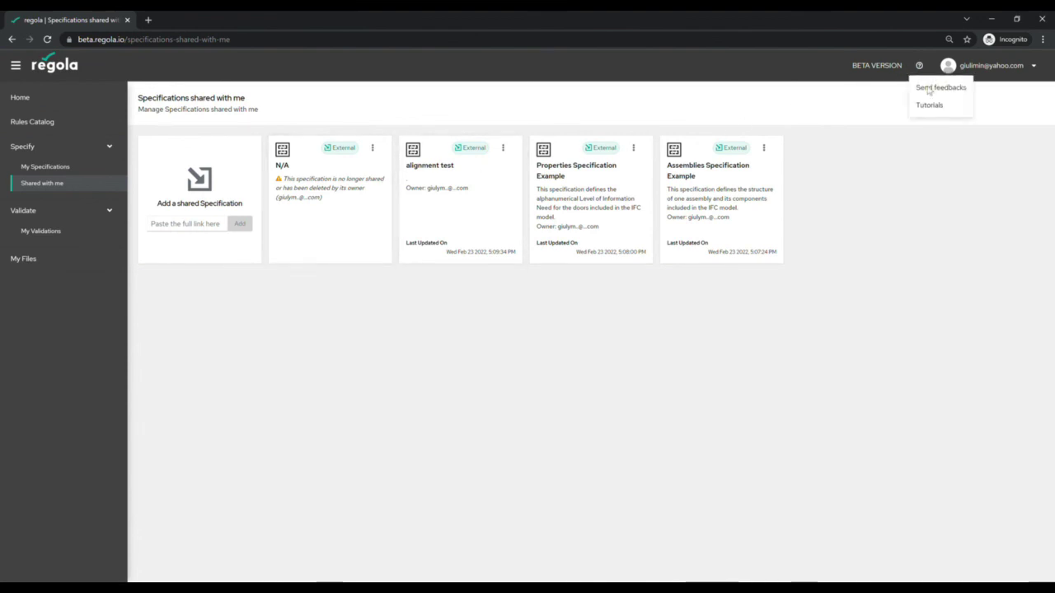